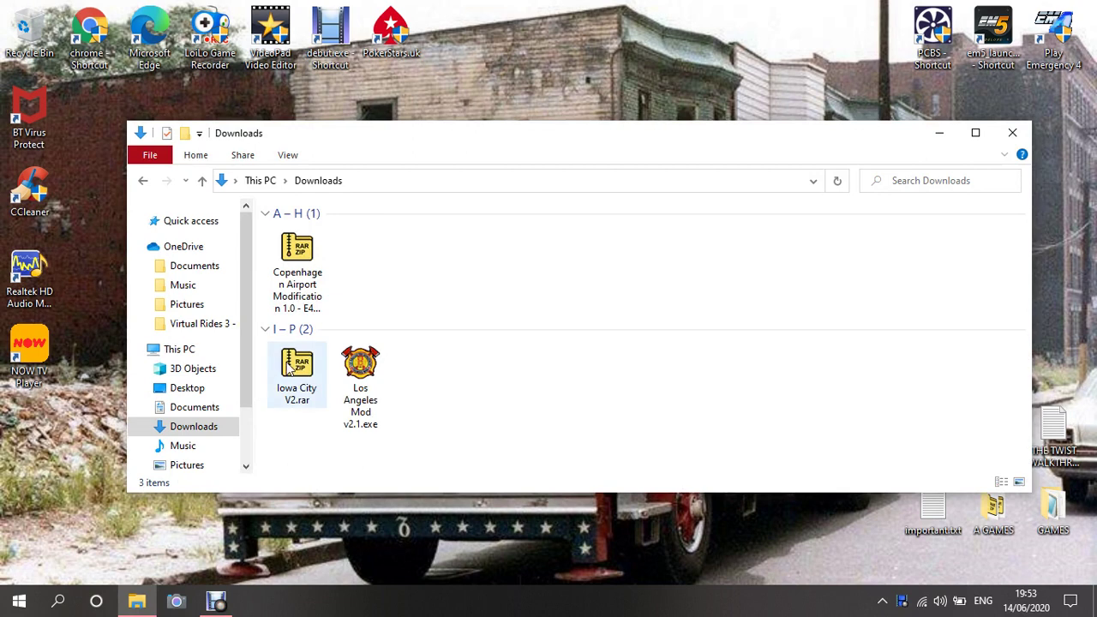
Extract the Iowa City V2 folder from Iowa City V2.rar into Downloads with Zip Extractor and close the archive
{"action": "right_click", "coordinate": [295, 364]}
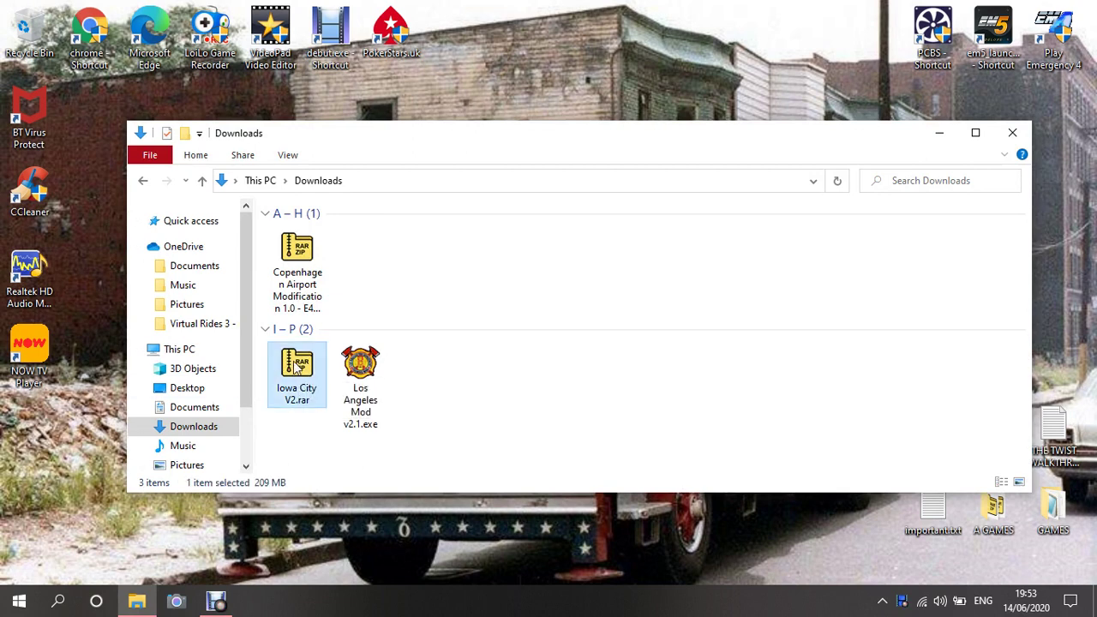
{"action": "mouse_move", "coordinate": [354, 163]}
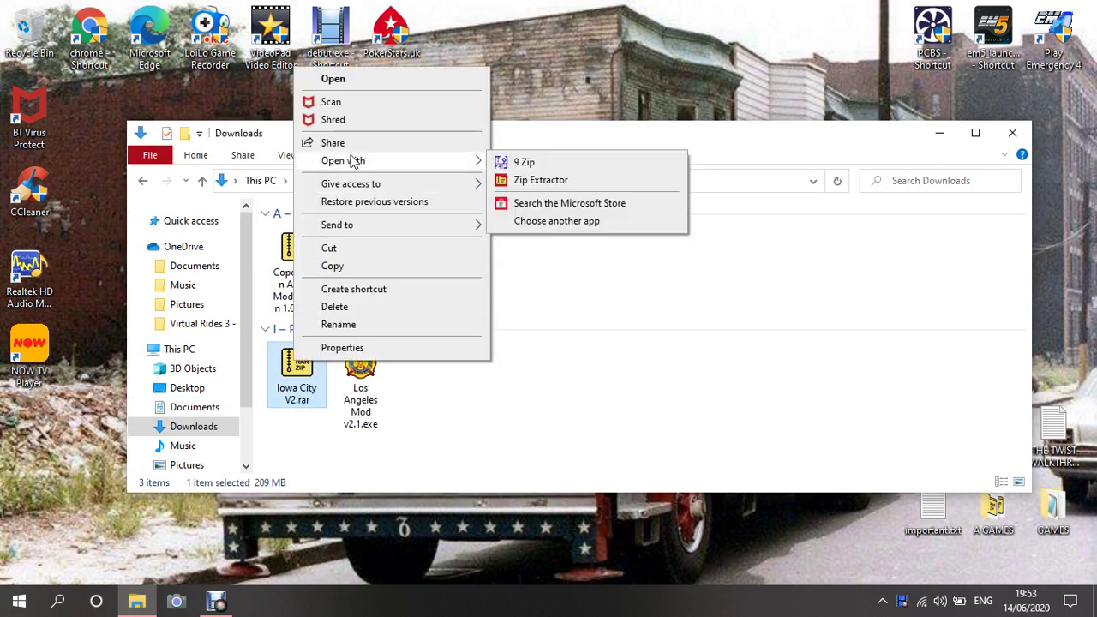
{"action": "left_click", "coordinate": [553, 183]}
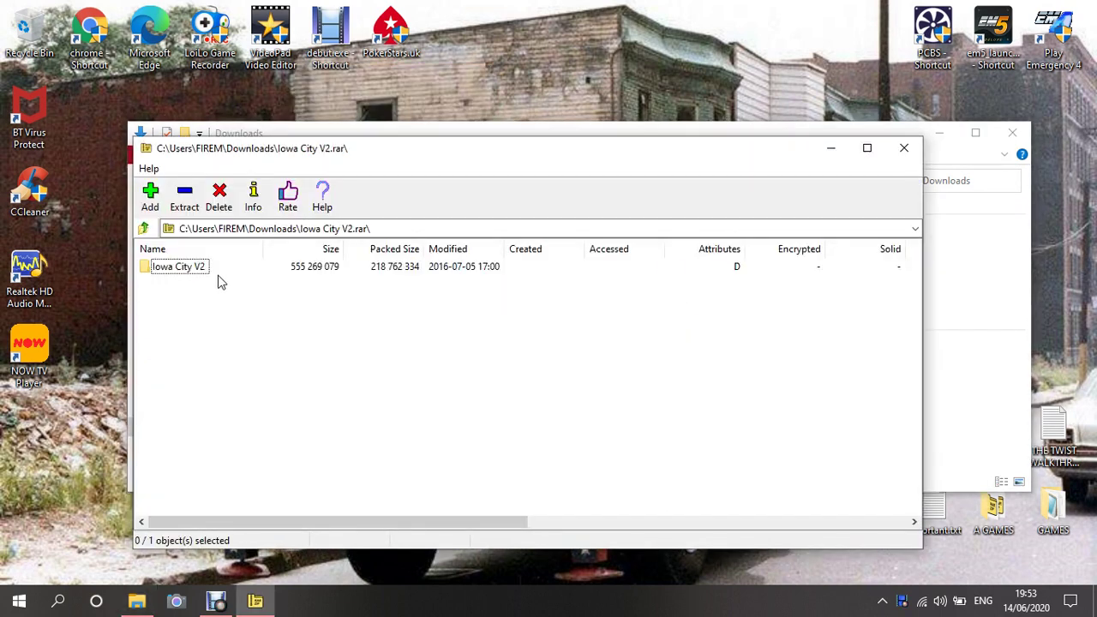
{"action": "left_click", "coordinate": [196, 271]}
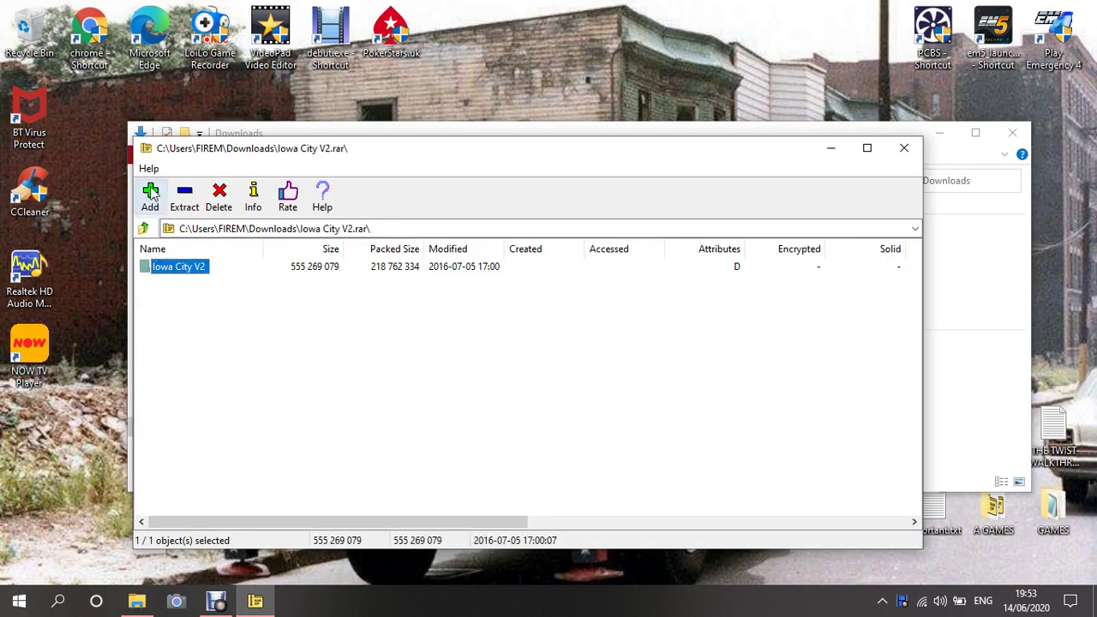
{"action": "left_click", "coordinate": [187, 202]}
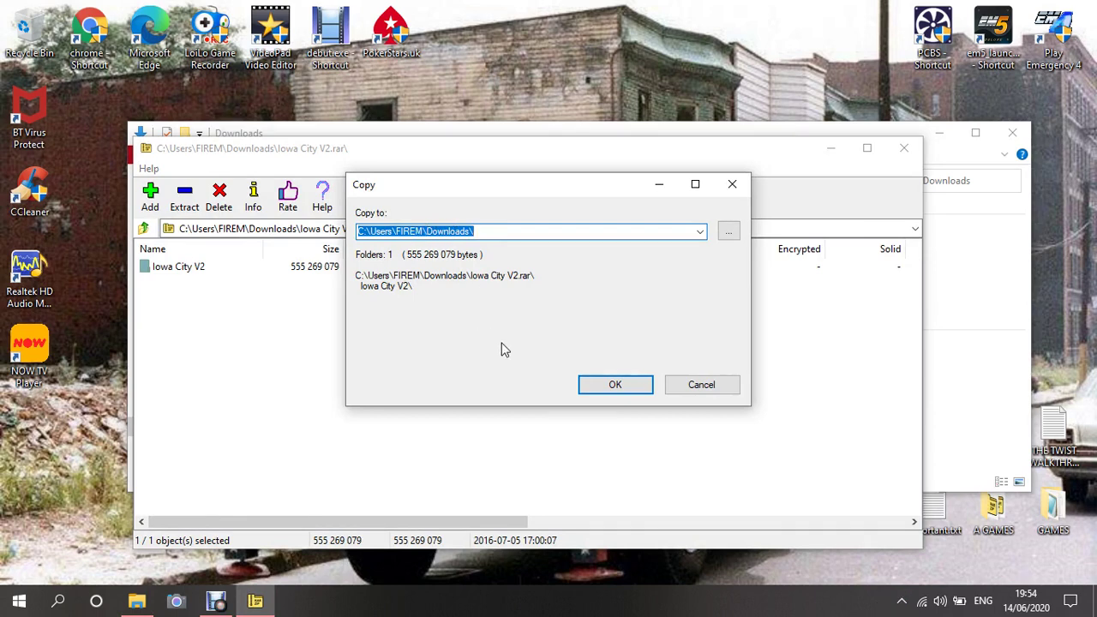
{"action": "left_click", "coordinate": [618, 387]}
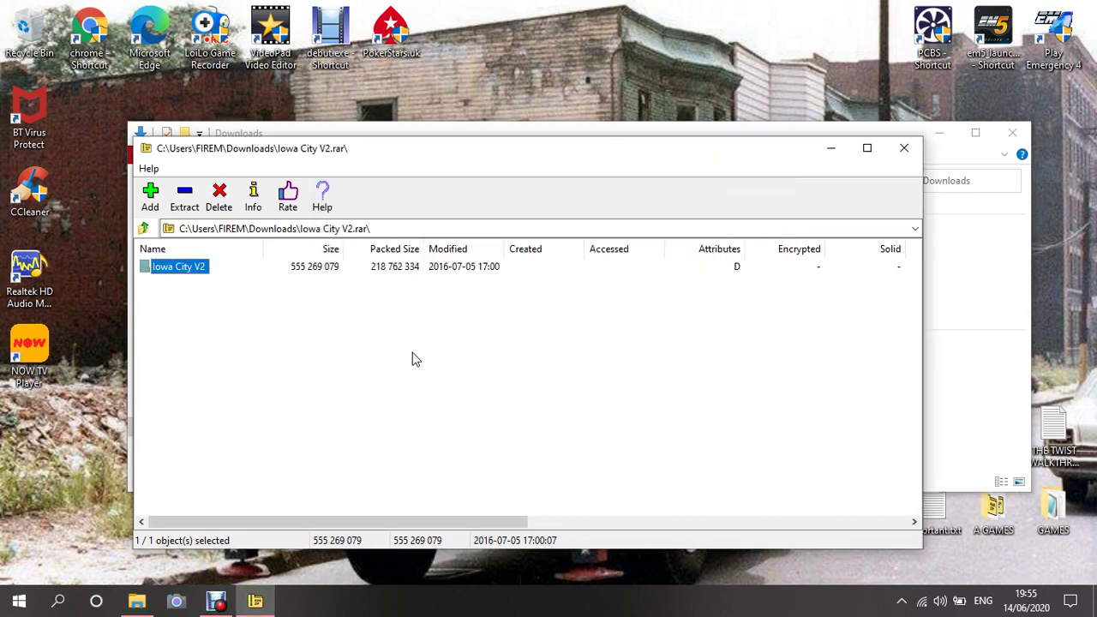
{"action": "left_click", "coordinate": [904, 151]}
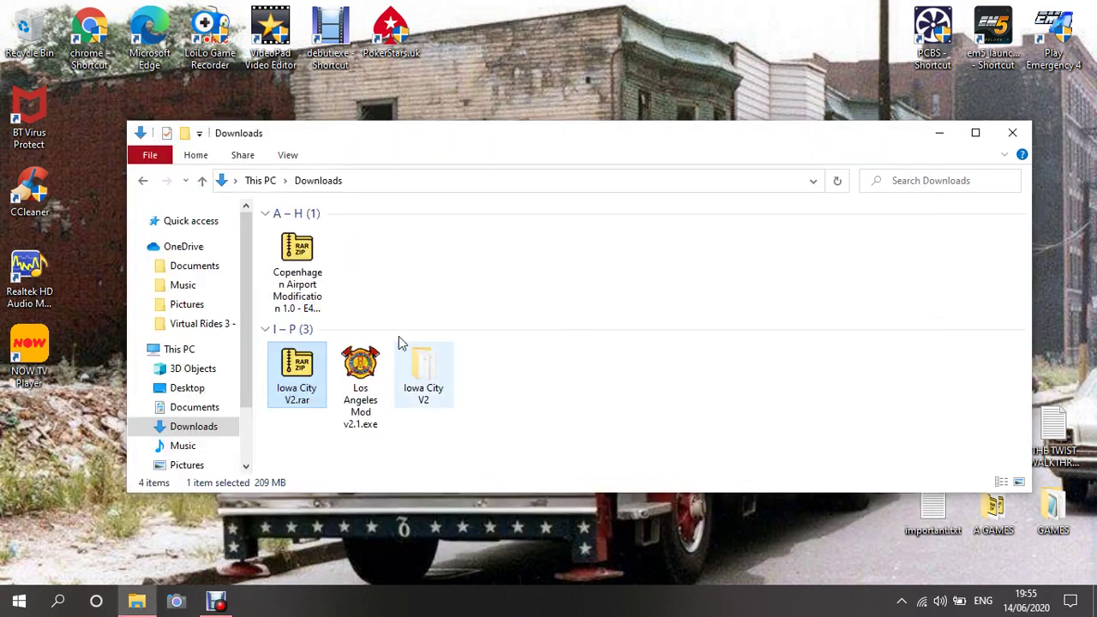
Open the Mods folder in the Emergency 4 installation directory, starting from the game's desktop shortcut
{"action": "right_click", "coordinate": [1065, 34]}
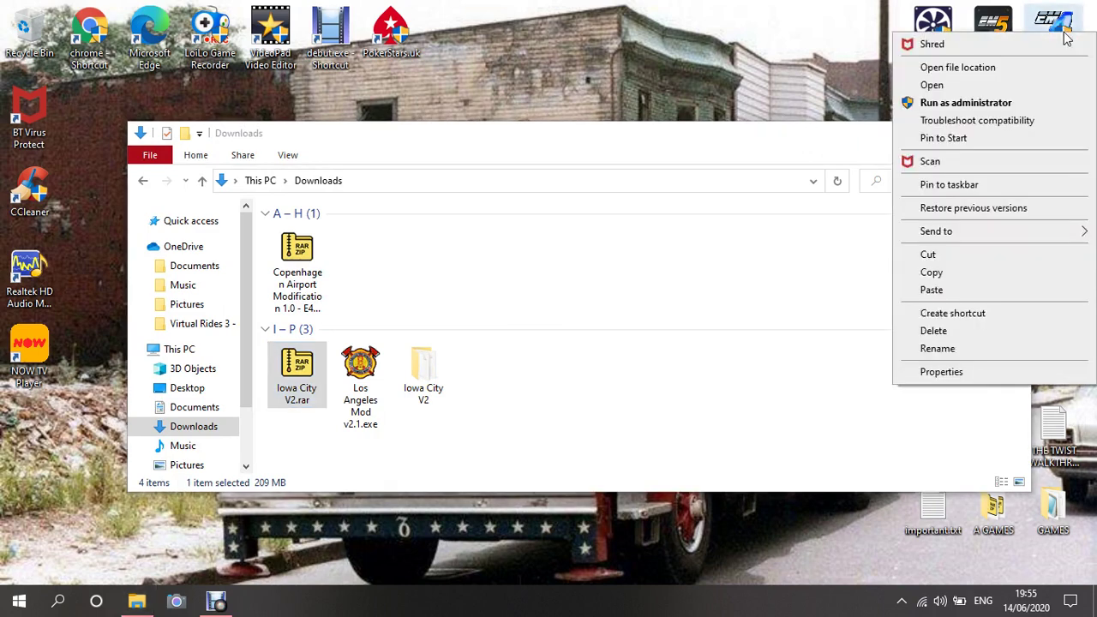
{"action": "left_click", "coordinate": [995, 69]}
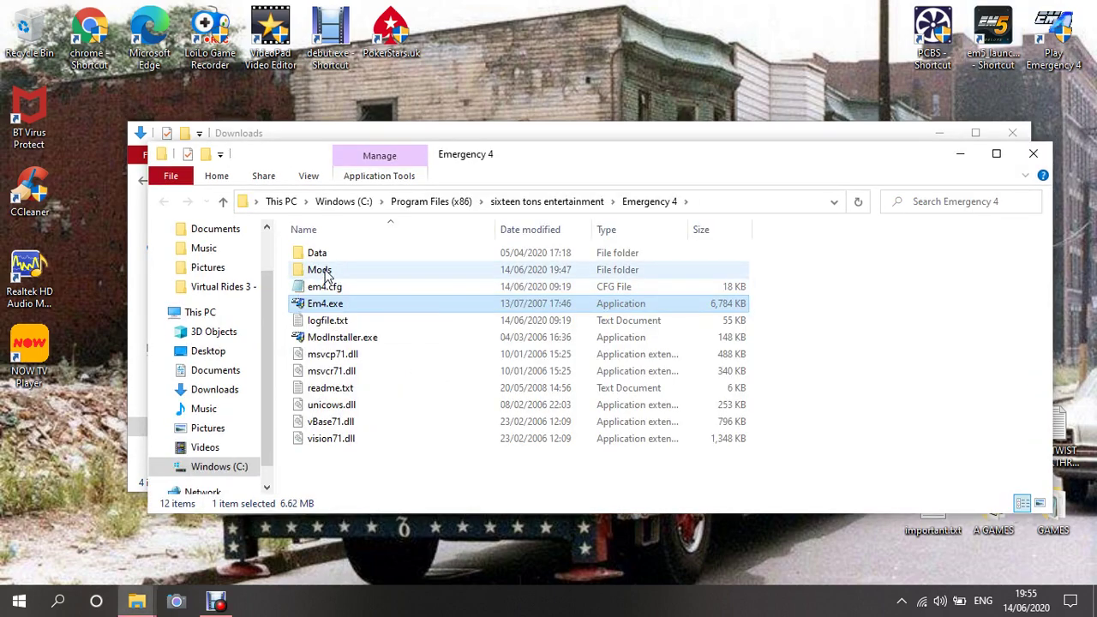
{"action": "left_click", "coordinate": [326, 274]}
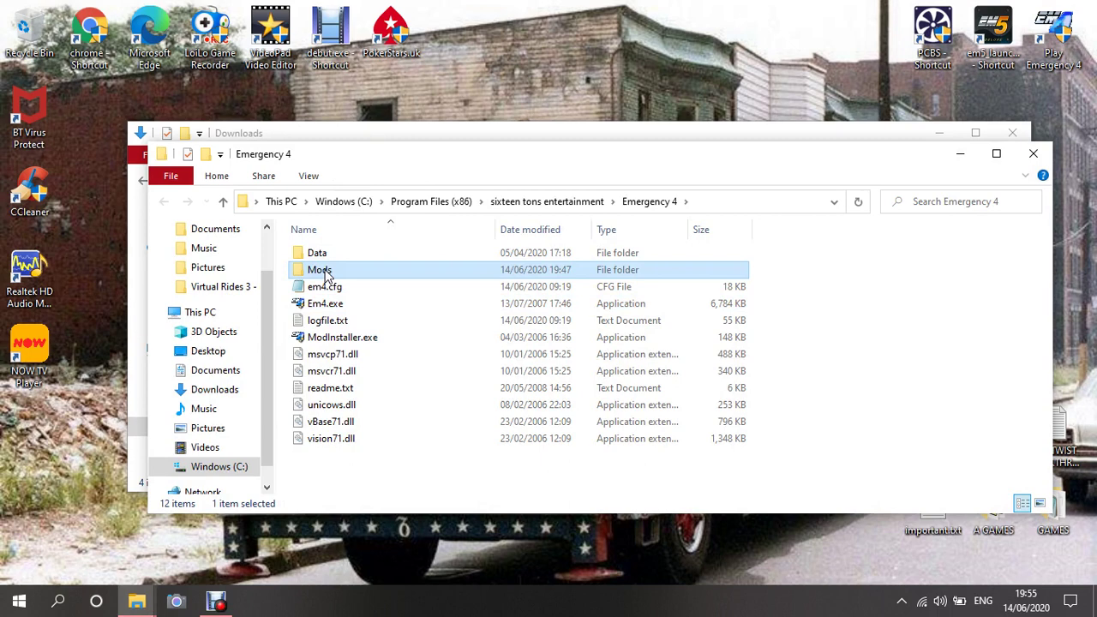
{"action": "double_click", "coordinate": [324, 272]}
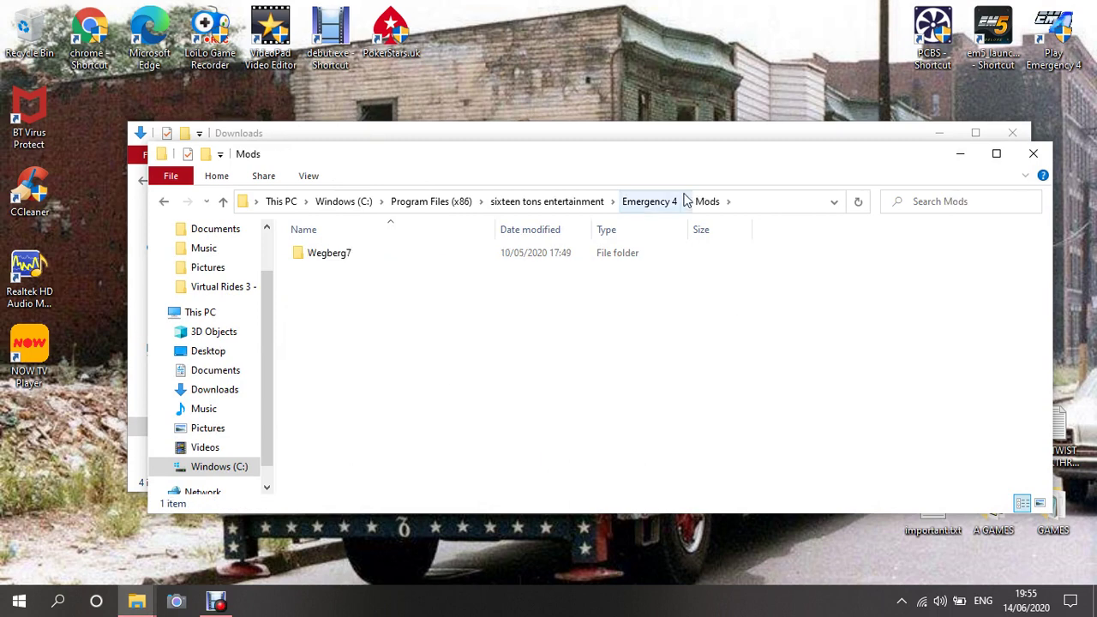
Move the extracted Iowa City V2 folder from Downloads into Emergency 4's Mods folder, granting administrator permission
{"action": "left_click_drag", "start_coordinate": [506, 173], "coordinate": [823, 144]}
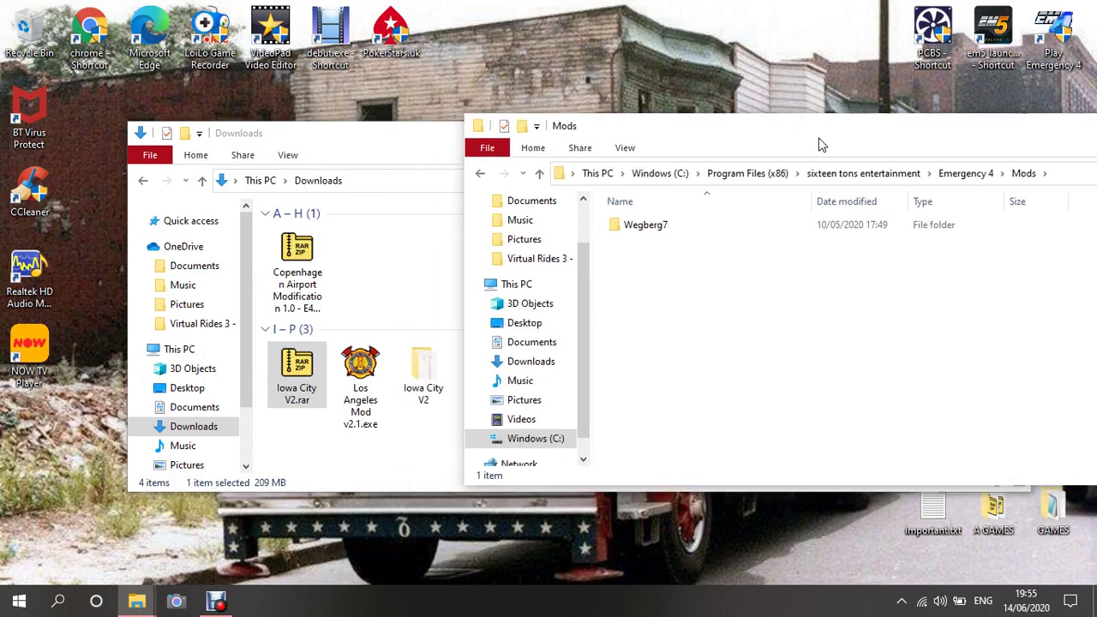
{"action": "left_click", "coordinate": [422, 369]}
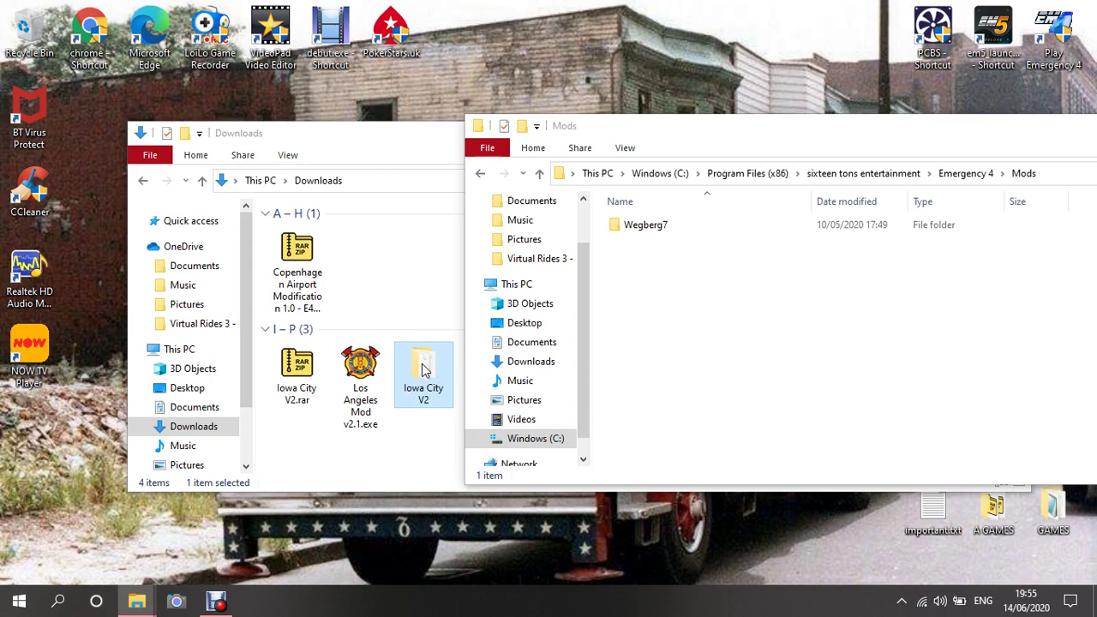
{"action": "left_click_drag", "start_coordinate": [422, 369], "coordinate": [696, 388]}
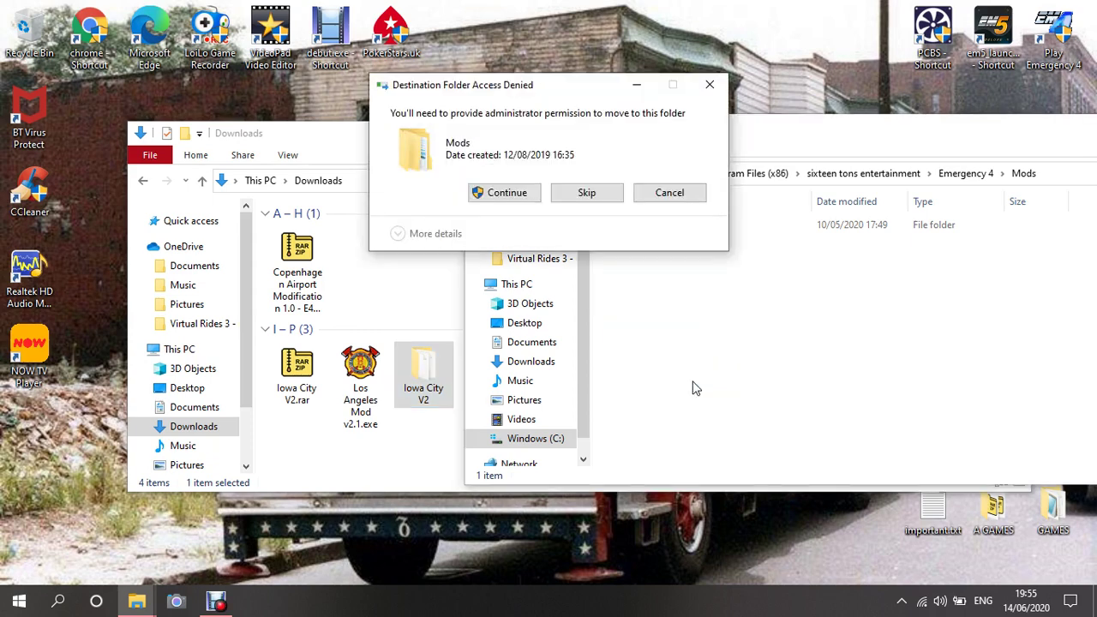
{"action": "left_click", "coordinate": [514, 194]}
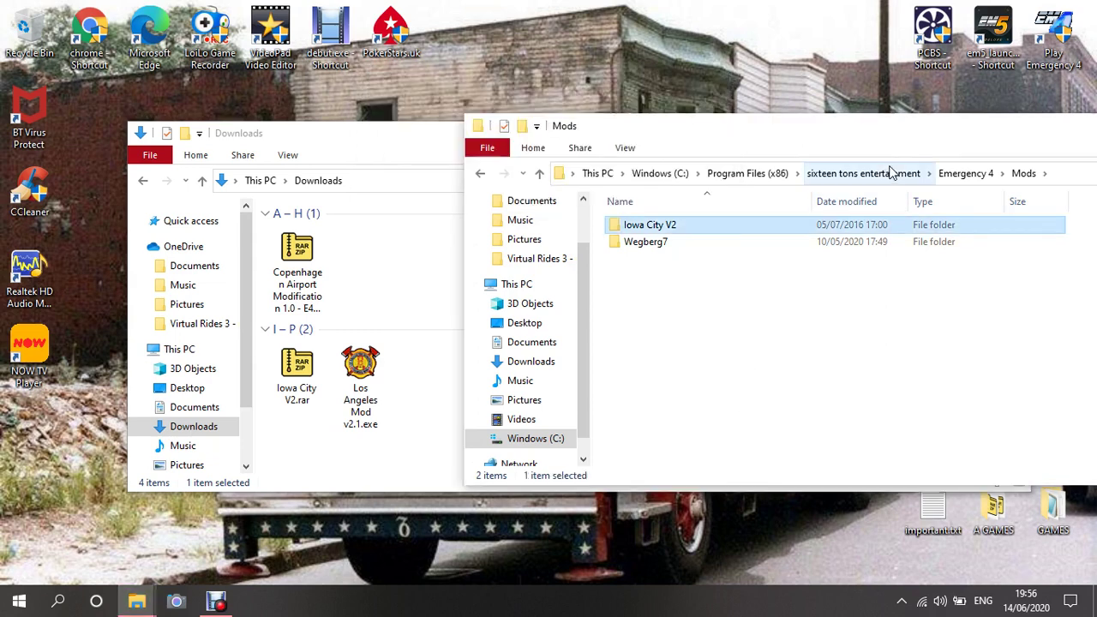
Close the Mods folder window and delete the Iowa City V2.rar archive from Downloads
{"action": "left_click_drag", "start_coordinate": [853, 136], "coordinate": [650, 113]}
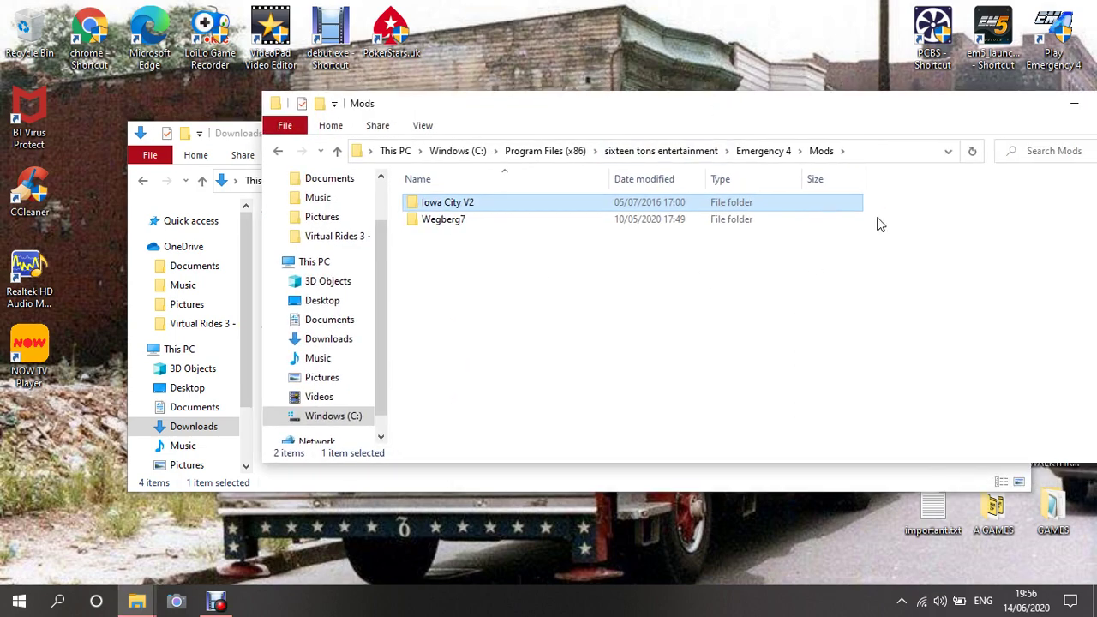
{"action": "left_click_drag", "start_coordinate": [830, 100], "coordinate": [698, 113]}
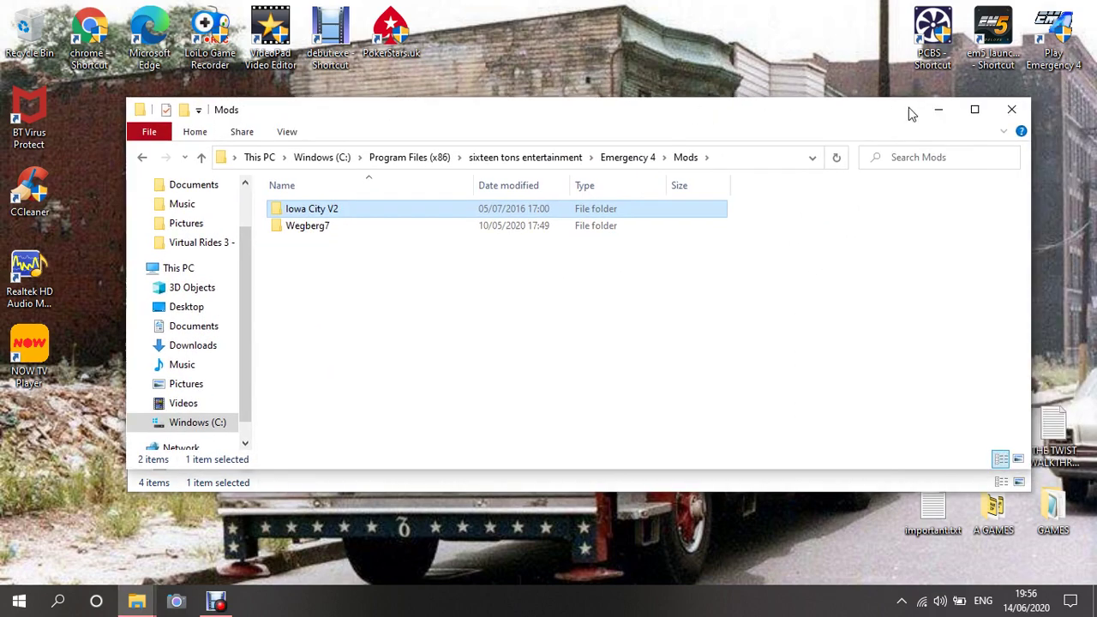
{"action": "left_click", "coordinate": [1017, 110]}
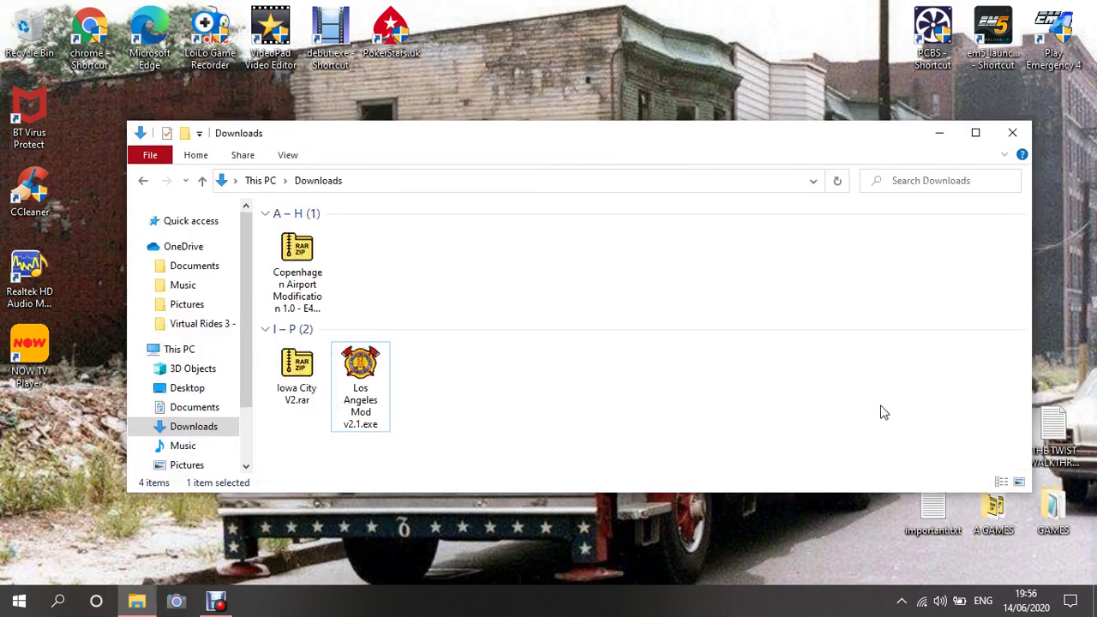
{"action": "right_click", "coordinate": [283, 383]}
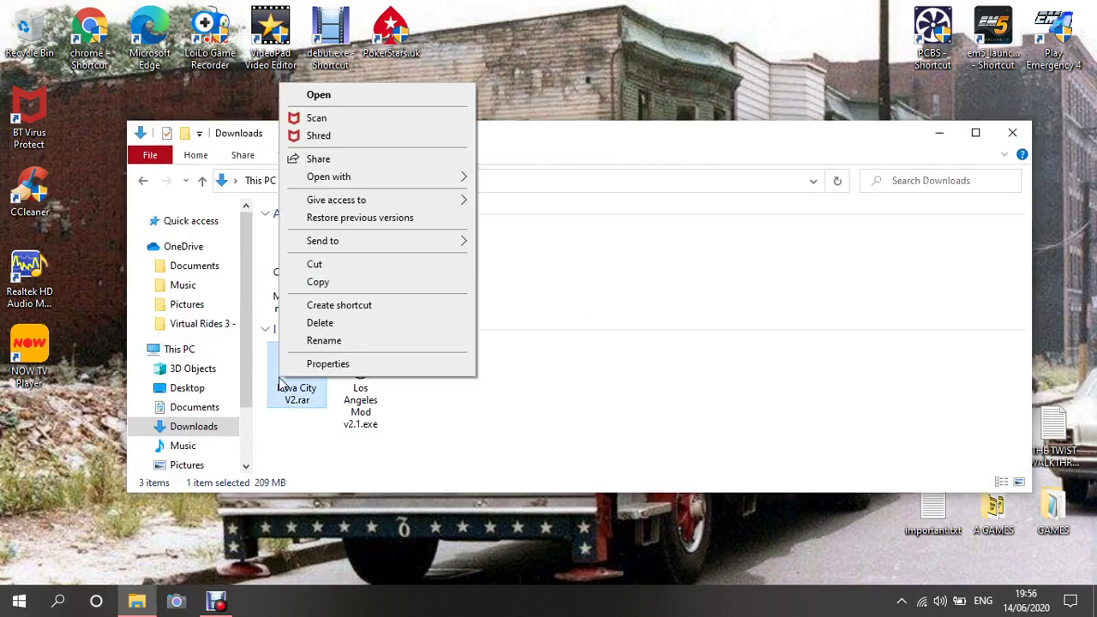
{"action": "left_click", "coordinate": [319, 323]}
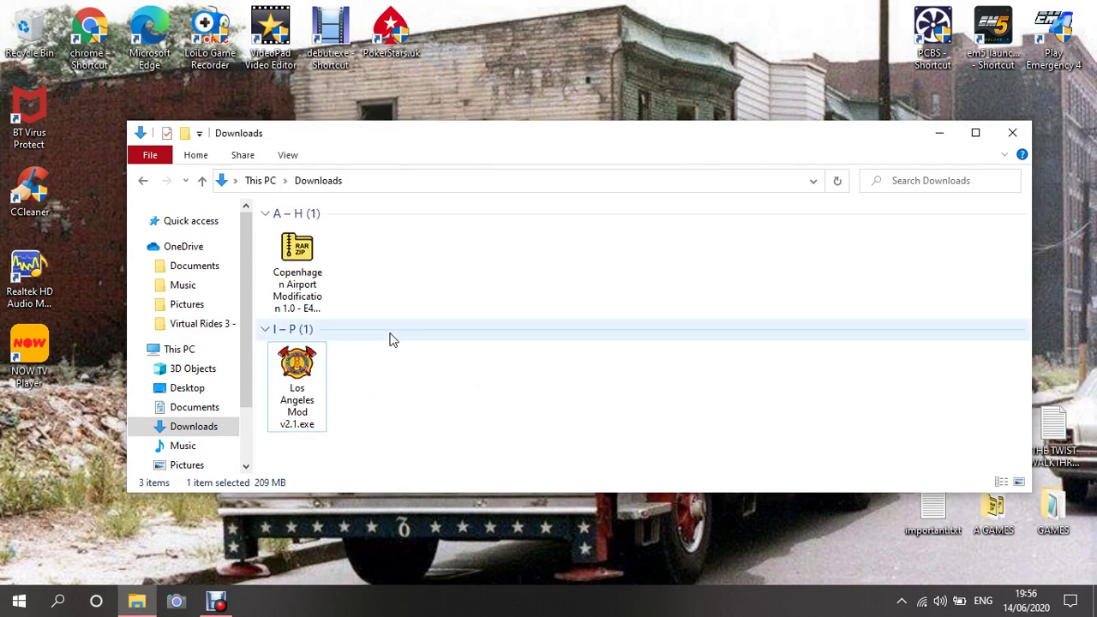
Extract both files from the Copenhagen Airport Modification 1.0 archive into Downloads with Zip Extractor and close the archive
{"action": "right_click", "coordinate": [284, 249]}
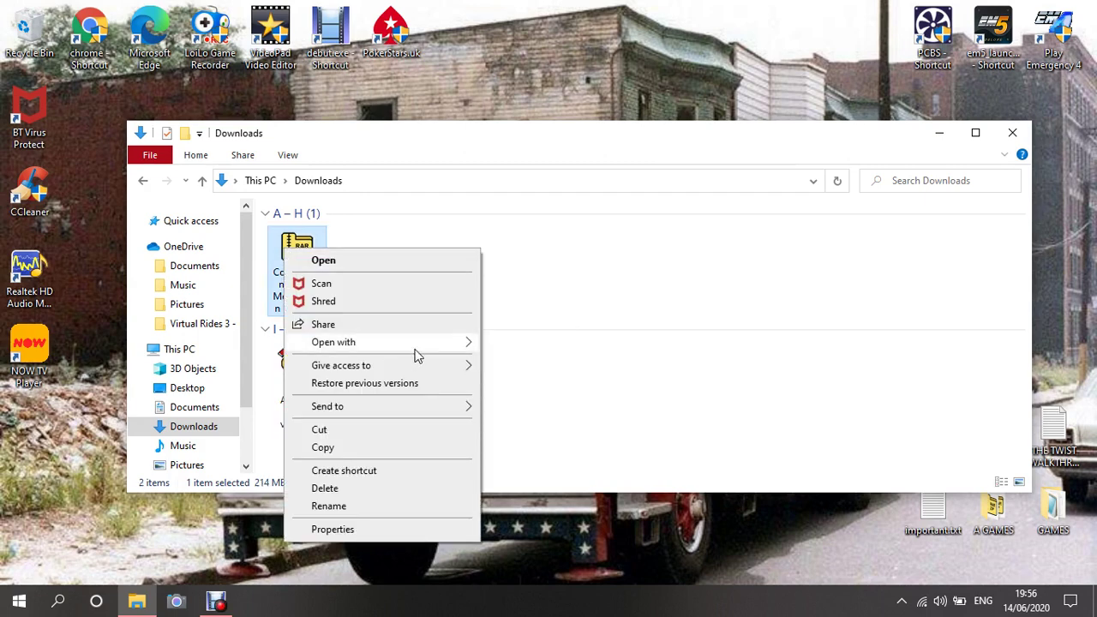
{"action": "mouse_move", "coordinate": [417, 351]}
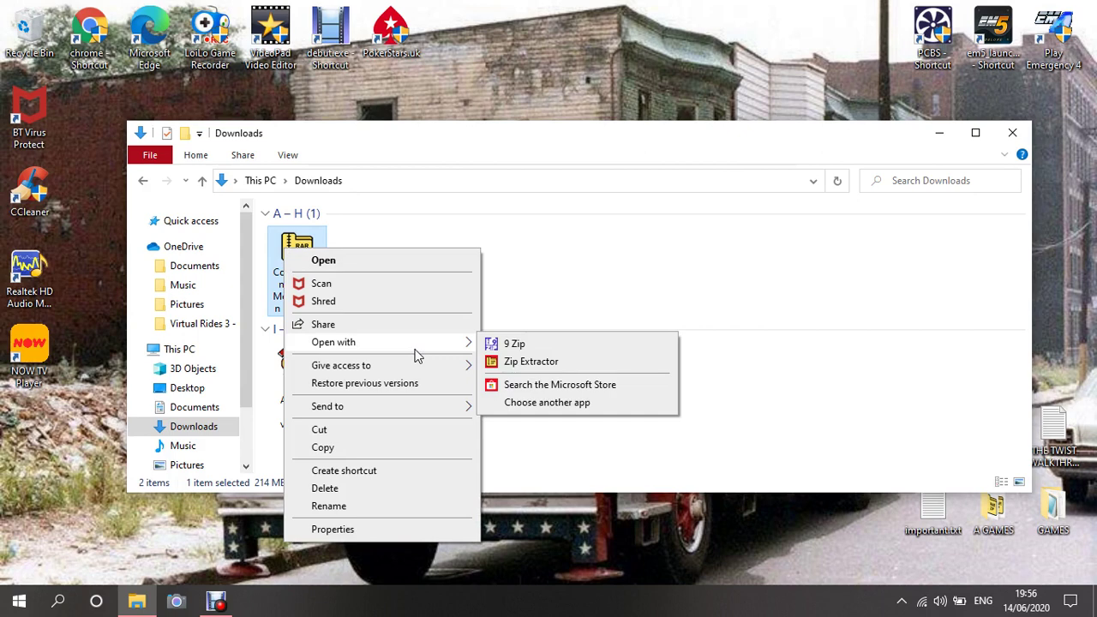
{"action": "left_click", "coordinate": [538, 362]}
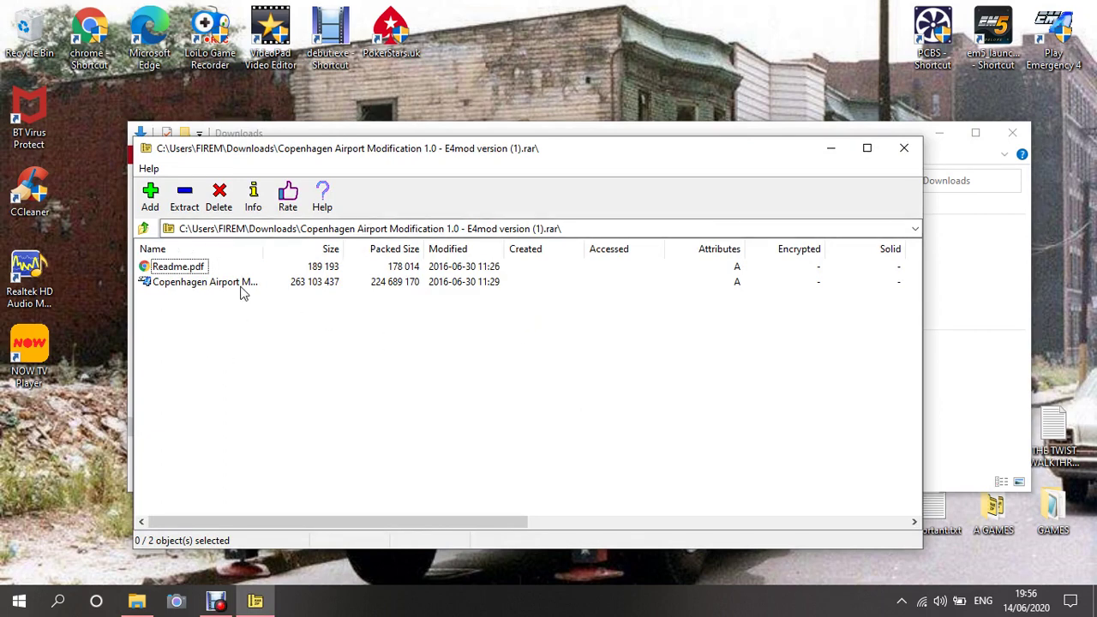
{"action": "left_click_drag", "start_coordinate": [237, 299], "coordinate": [241, 254]}
{"action": "left_click", "coordinate": [184, 197]}
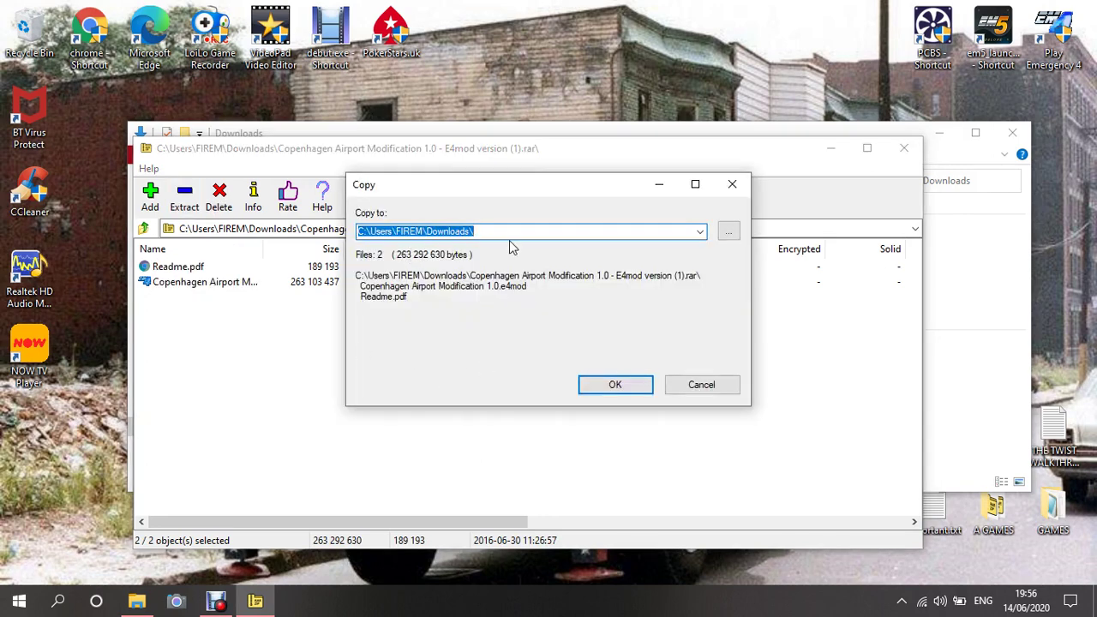
{"action": "left_click", "coordinate": [611, 384]}
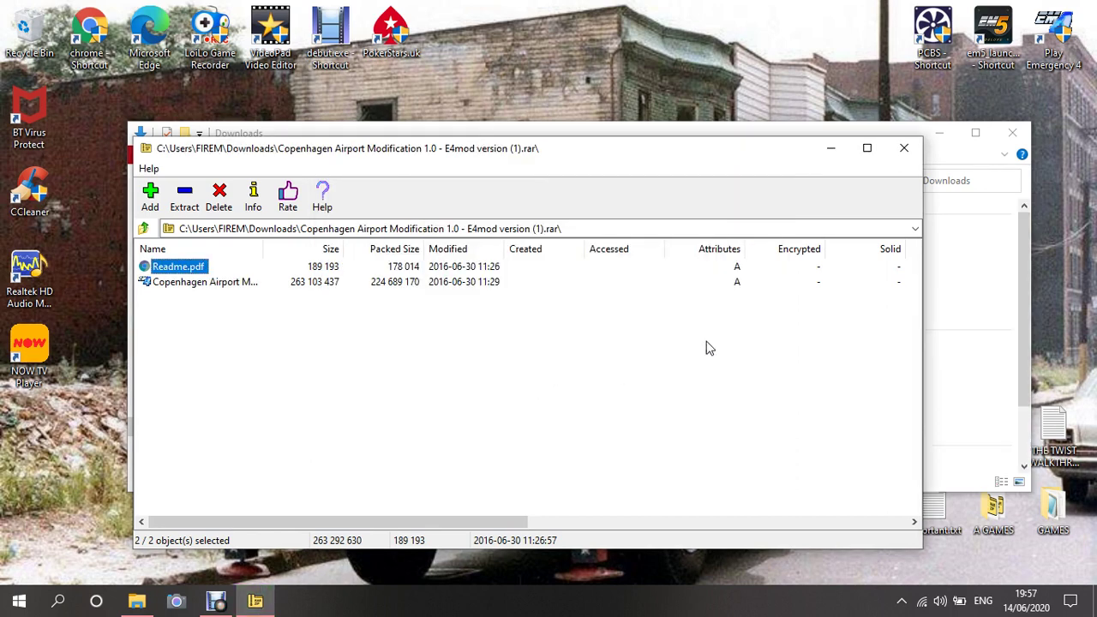
{"action": "left_click", "coordinate": [905, 147]}
Install the extracted Copenhagen Airport Modification 1.0.e4mod package with the Emergency 4 ModInstaller and close the installer
{"action": "mouse_move", "coordinate": [493, 144]}
{"action": "left_mouse_down"}
{"action": "mouse_move", "coordinate": [457, 140]}
{"action": "mouse_move", "coordinate": [490, 135]}
{"action": "left_mouse_up"}
{"action": "scroll", "coordinate": [359, 384], "scroll_direction": "down", "scroll_amount": 2}
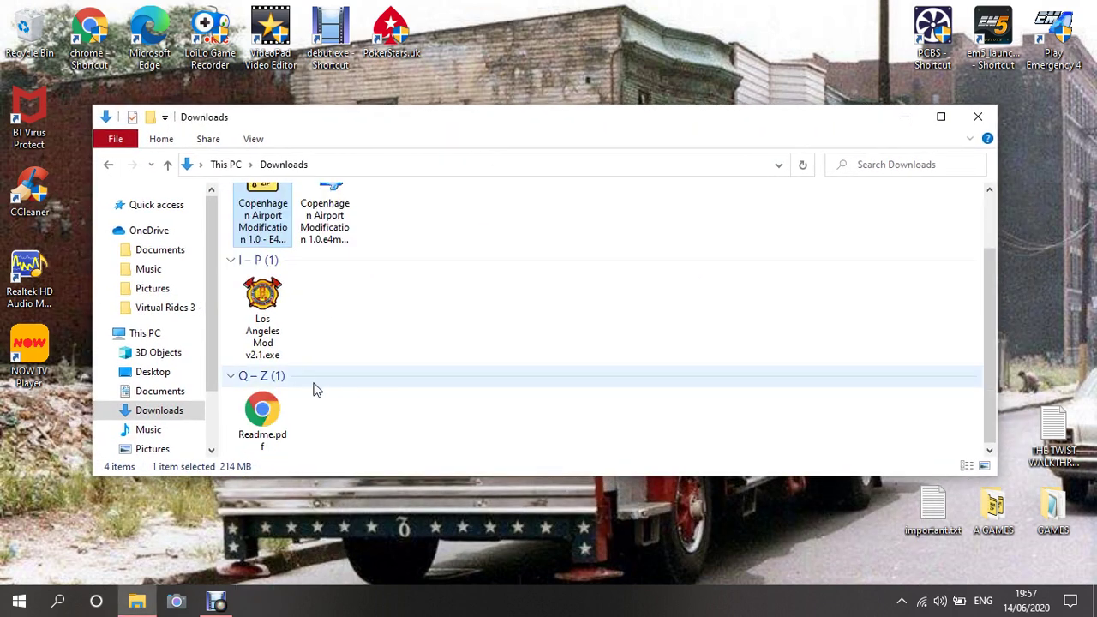
{"action": "scroll", "coordinate": [339, 319], "scroll_direction": "up", "scroll_amount": 1}
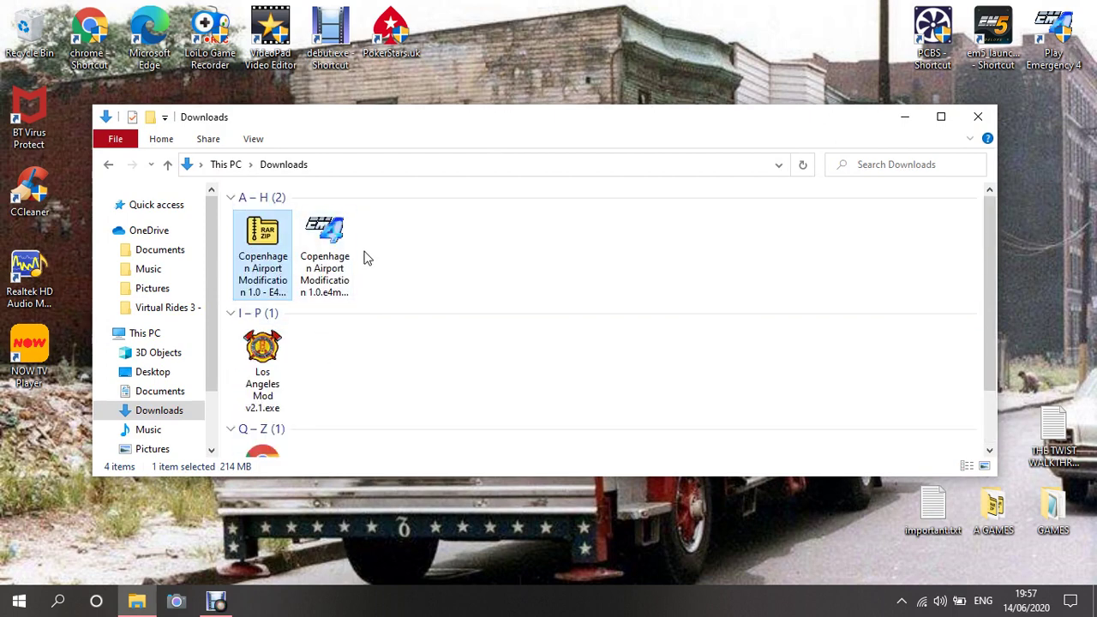
{"action": "double_click", "coordinate": [332, 257]}
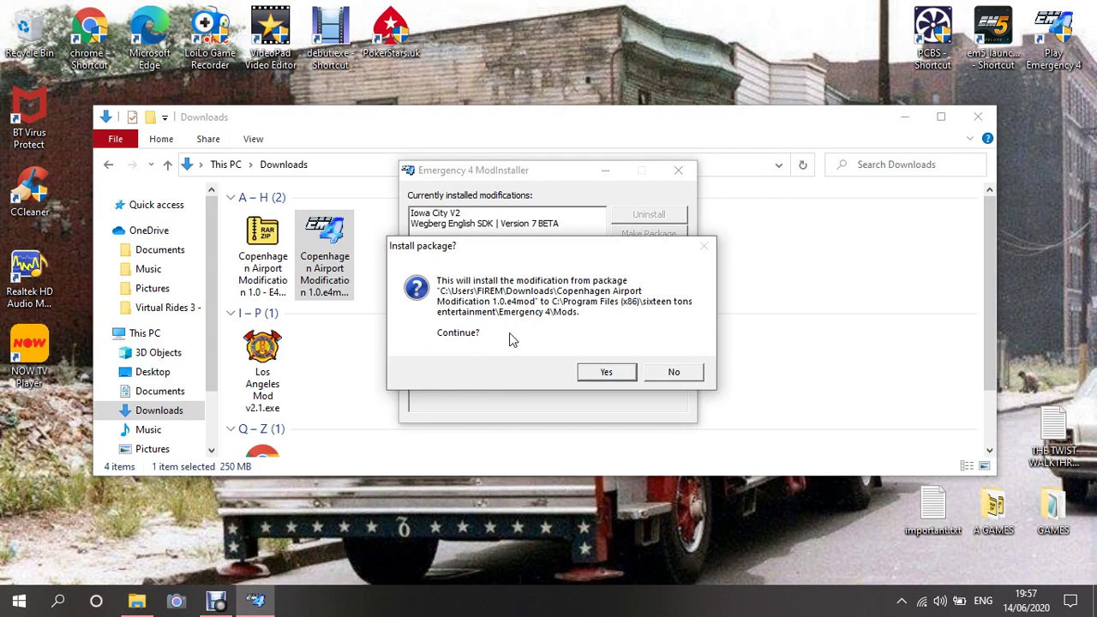
{"action": "left_click", "coordinate": [603, 372]}
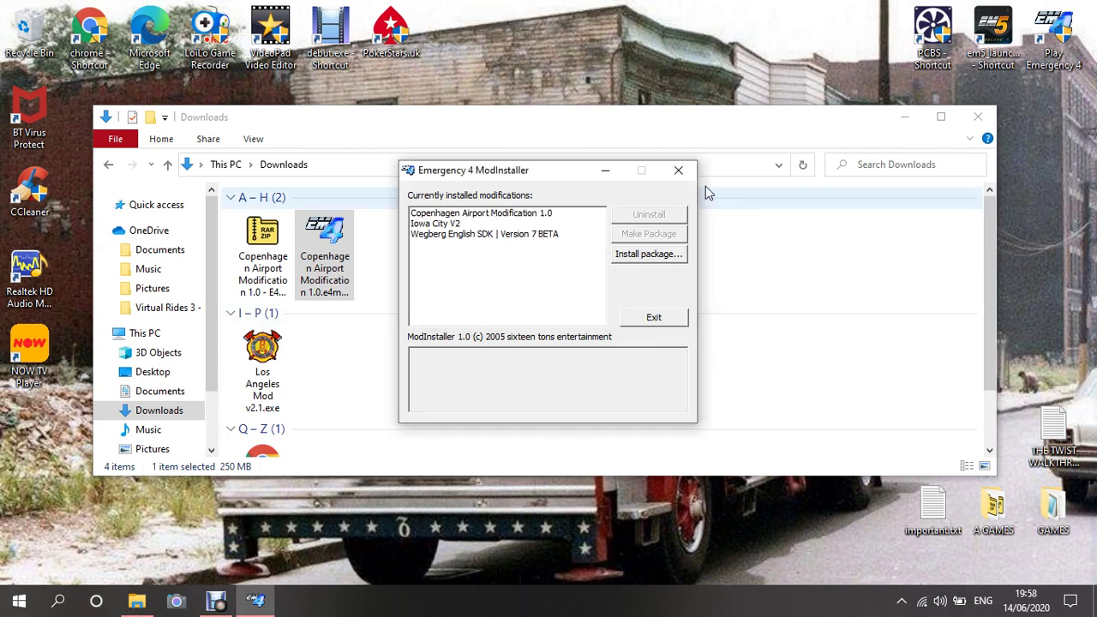
{"action": "left_click", "coordinate": [679, 172]}
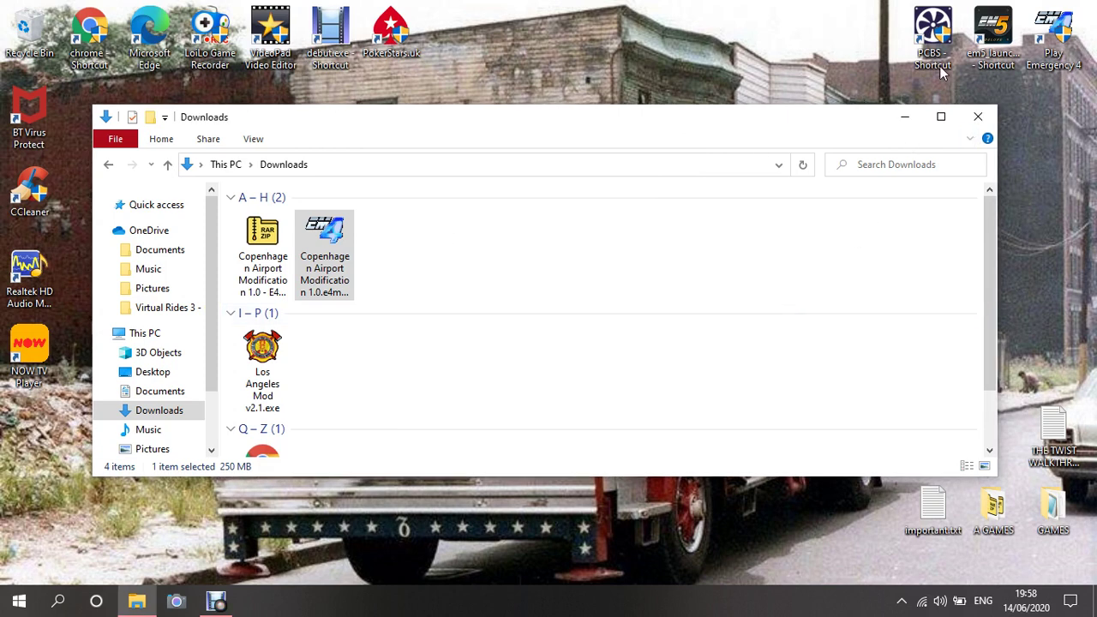
Check which modifications are in the Mods folder of the Emergency 4 installation directory, and close that window
{"action": "right_click", "coordinate": [1060, 31]}
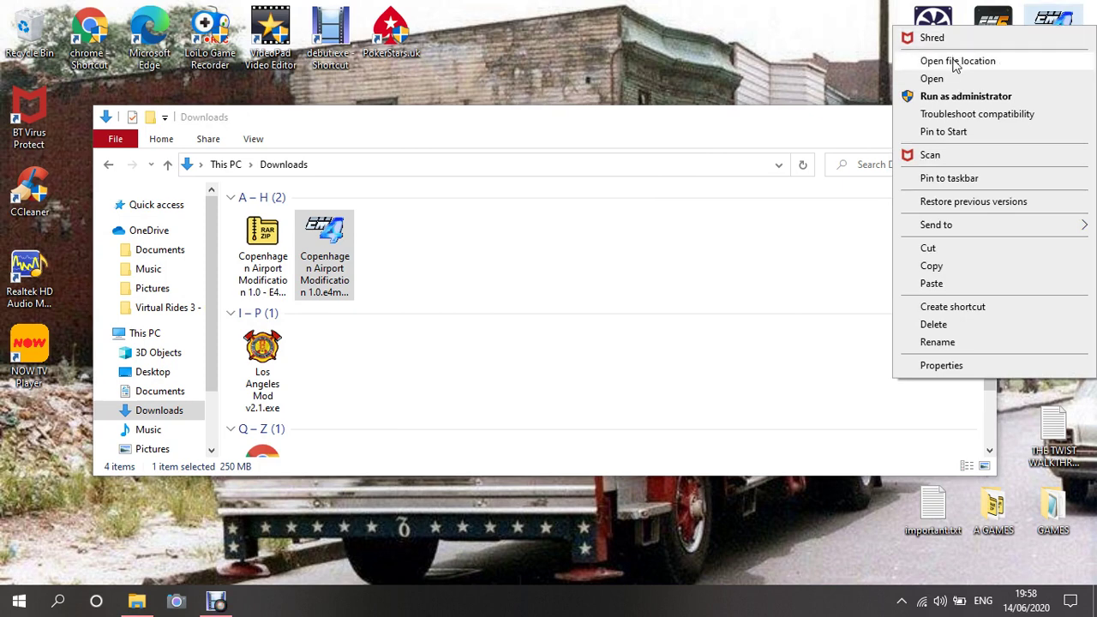
{"action": "left_click", "coordinate": [866, 128]}
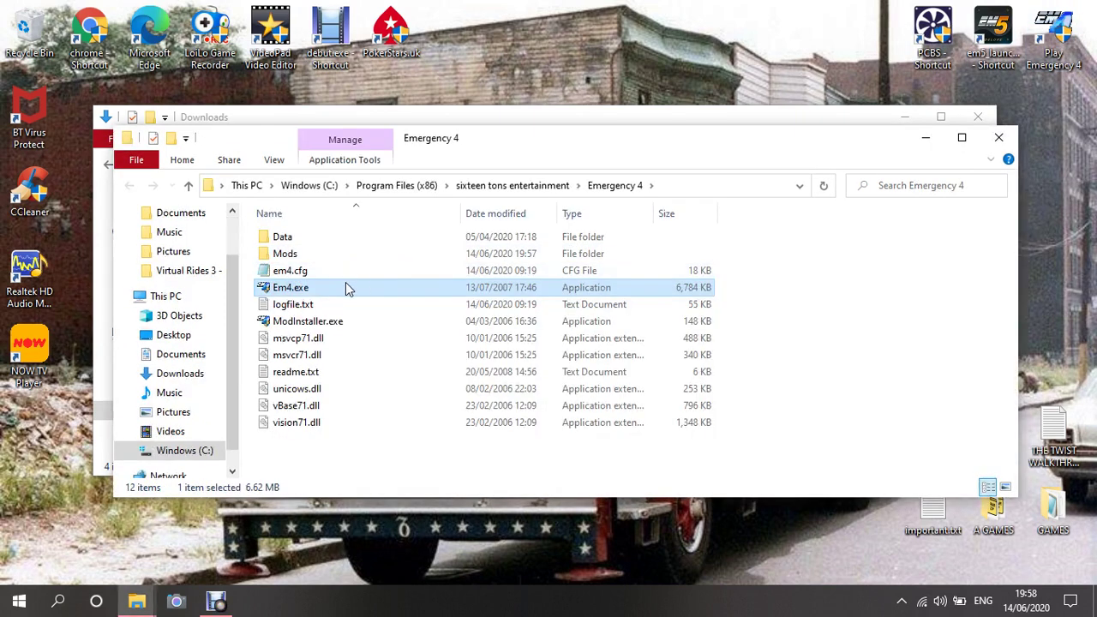
{"action": "double_click", "coordinate": [306, 257]}
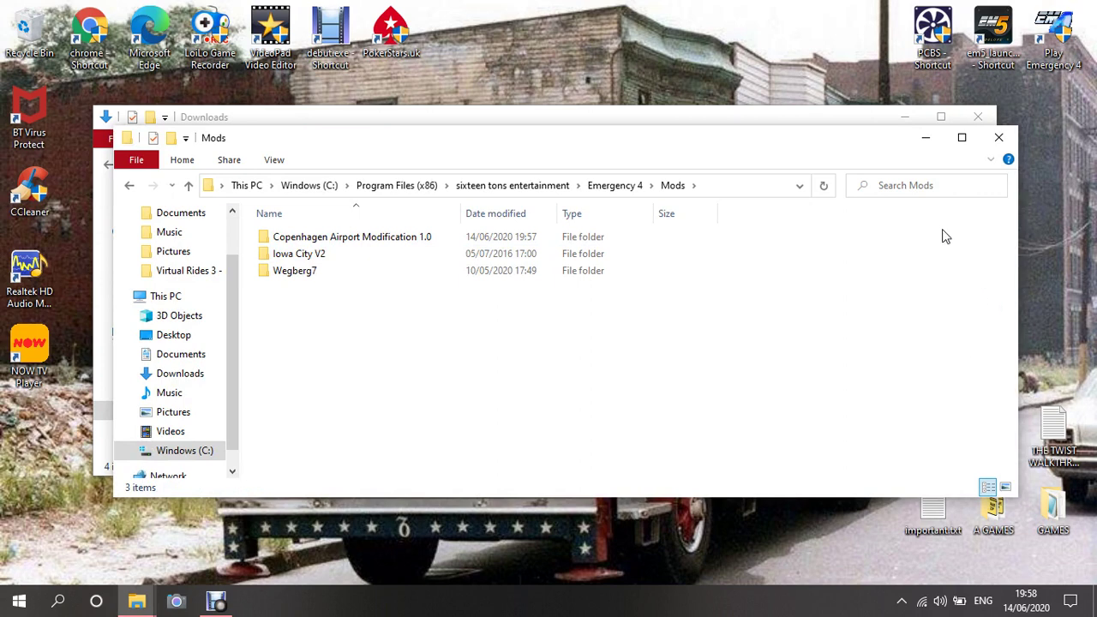
{"action": "left_click", "coordinate": [1001, 140]}
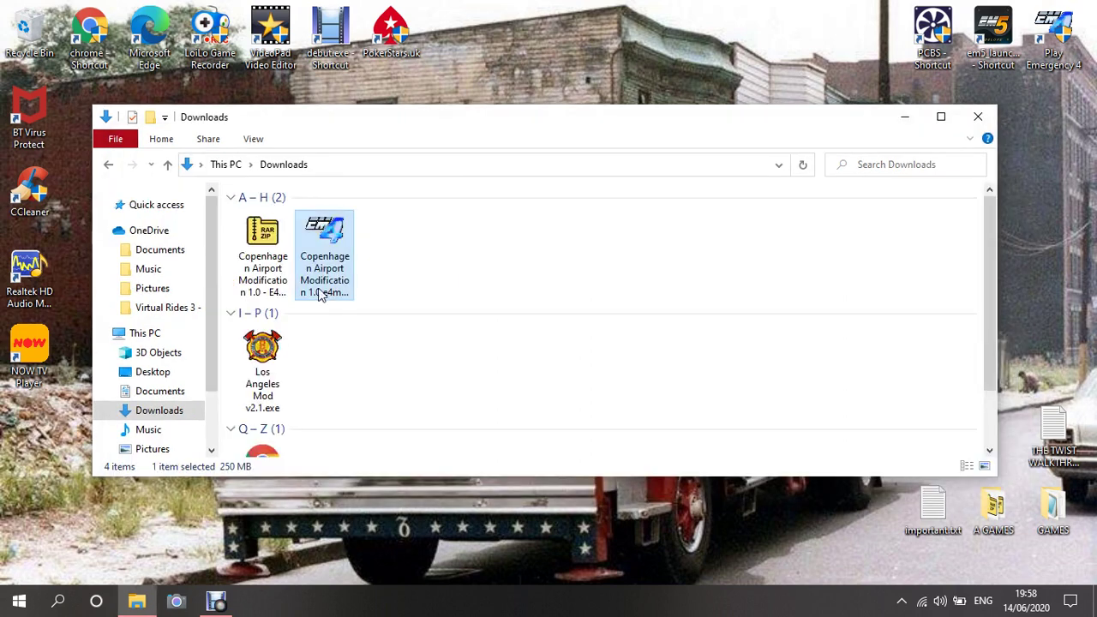
Delete the extracted Copenhagen Airport Modification 1.0 package, the readme PDF and the Copenhagen Airport Modification 1.0 archive from Downloads
{"action": "right_click", "coordinate": [332, 235]}
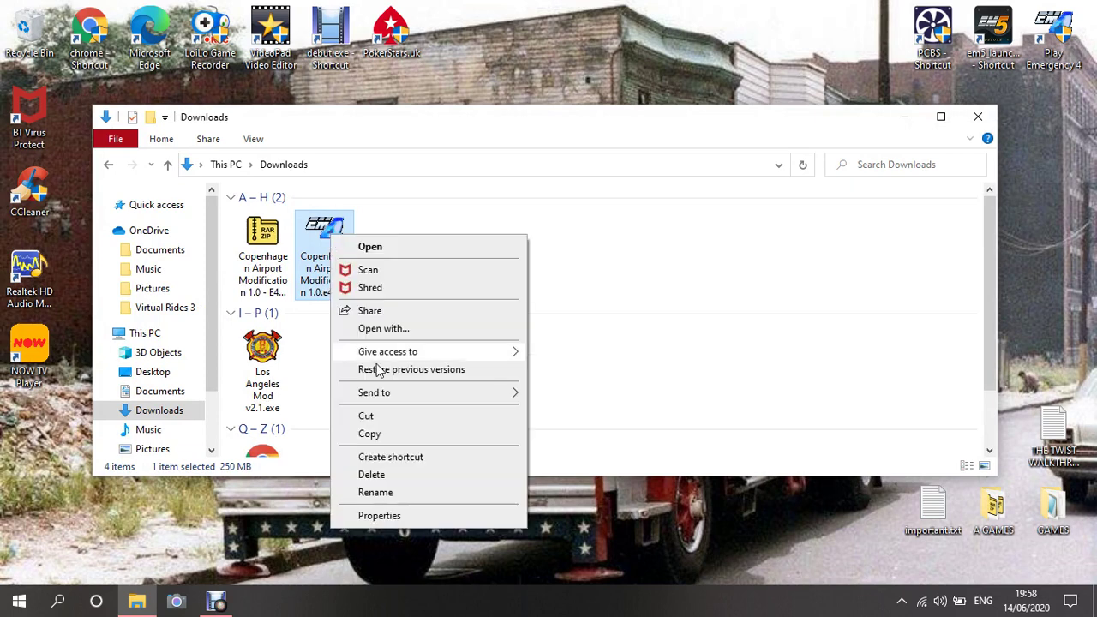
{"action": "left_click", "coordinate": [378, 475]}
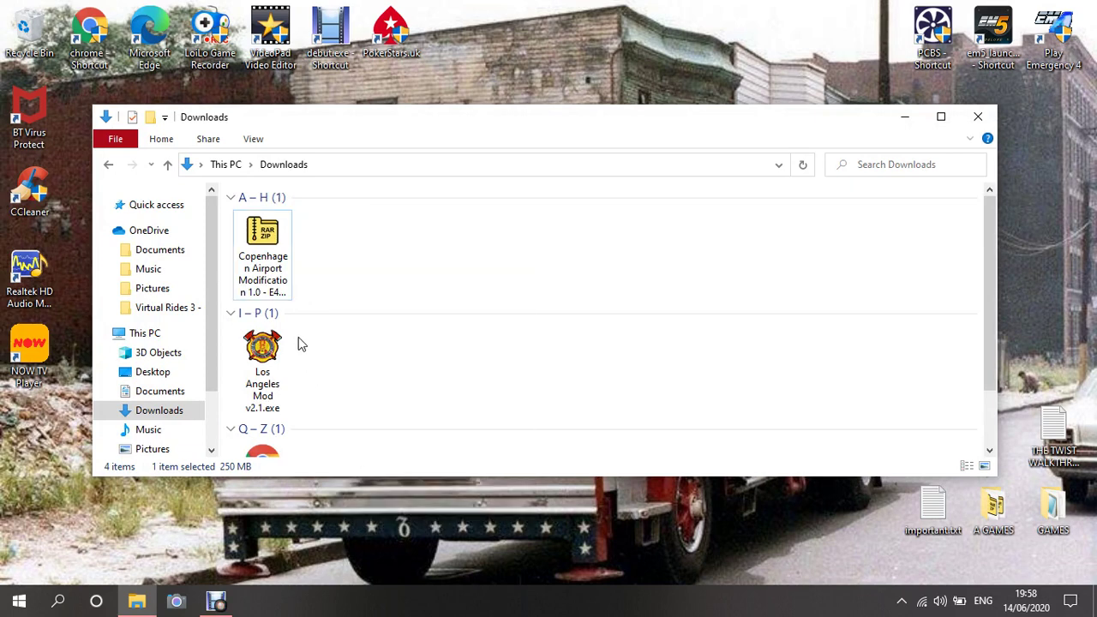
{"action": "right_click", "coordinate": [266, 447]}
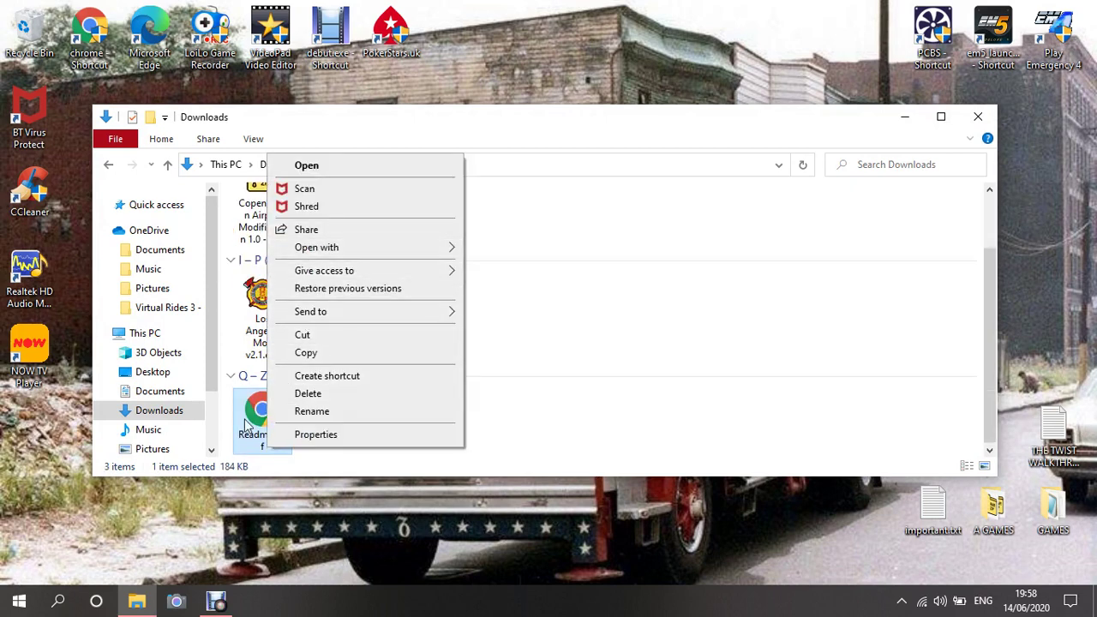
{"action": "left_click", "coordinate": [299, 395]}
{"action": "right_click", "coordinate": [274, 239]}
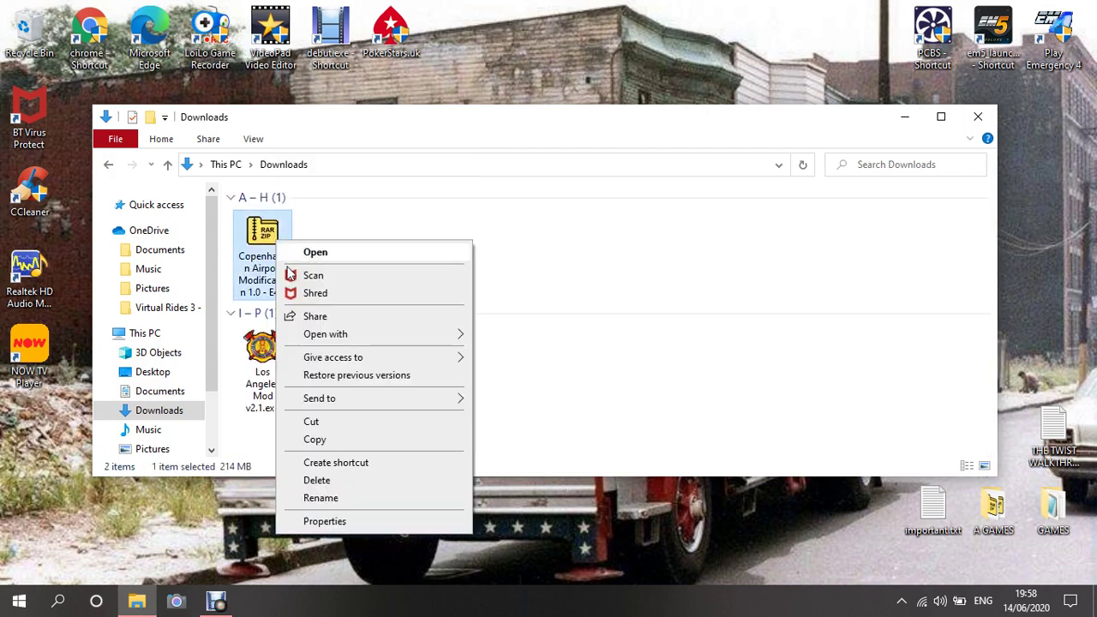
{"action": "left_click", "coordinate": [341, 480]}
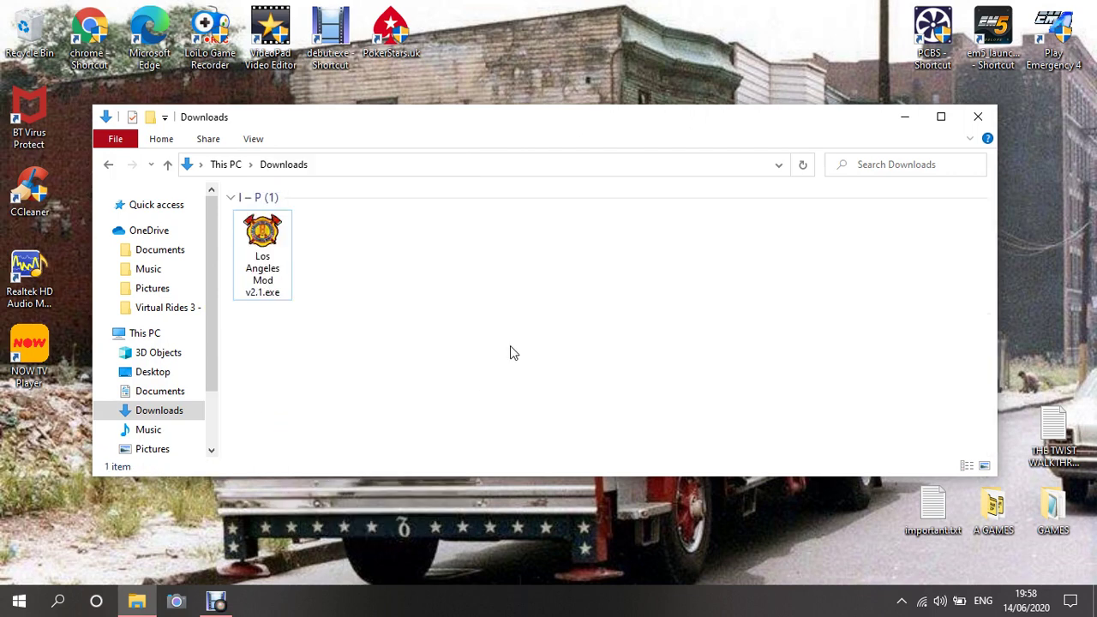
Run the Los Angeles Mod v2.1.exe installer from Downloads, accepting the licence agreement and the default Emergency 4 game folder as destination
{"action": "double_click", "coordinate": [264, 240]}
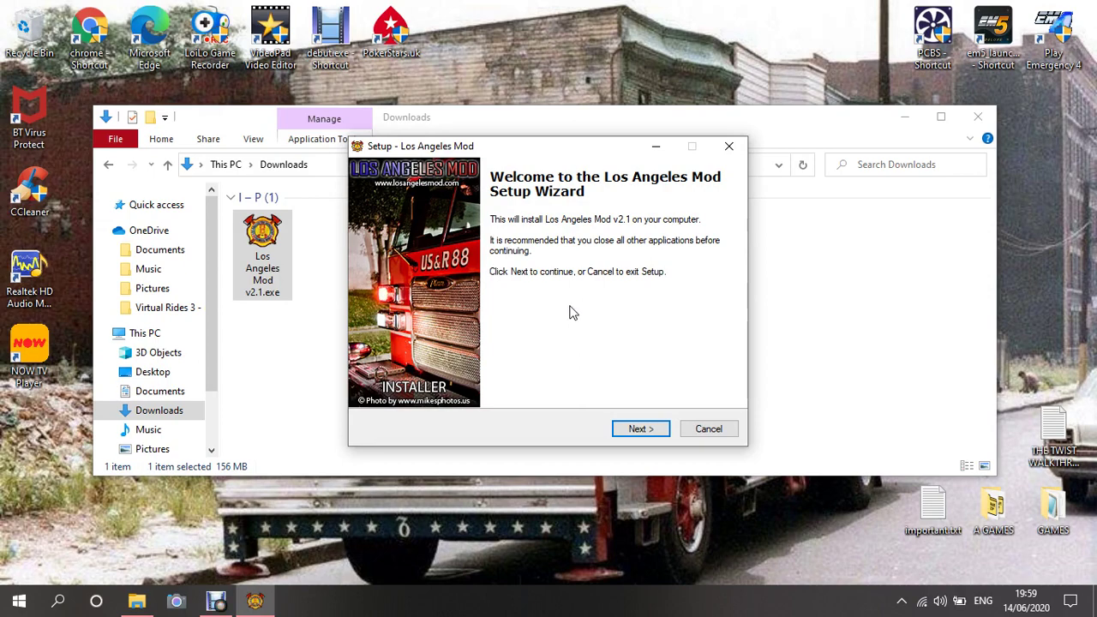
{"action": "left_click", "coordinate": [635, 428]}
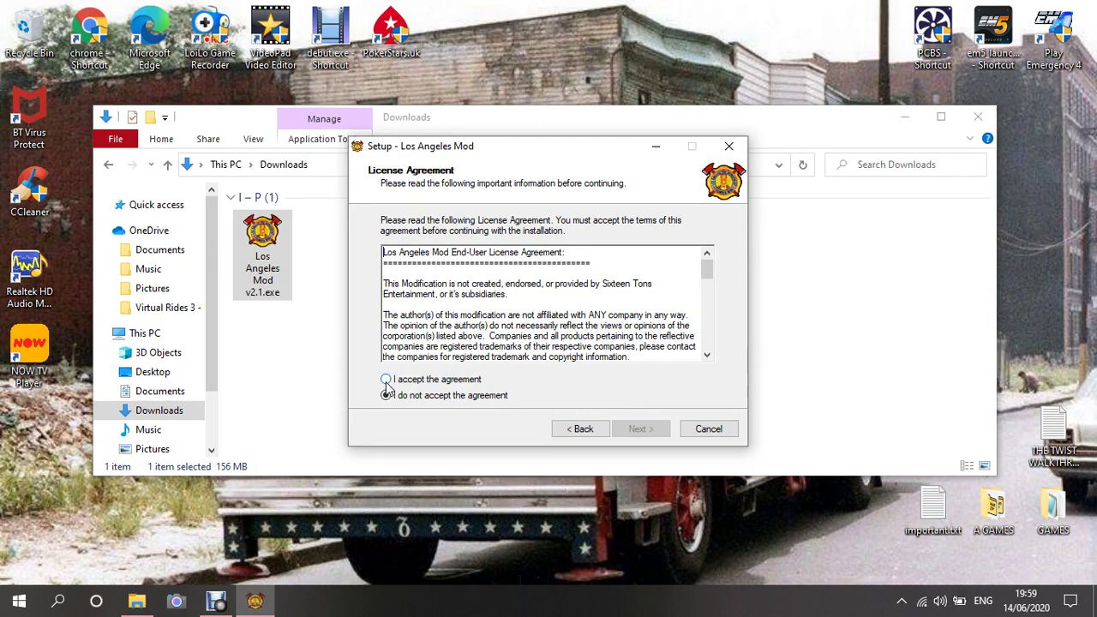
{"action": "left_click", "coordinate": [385, 380]}
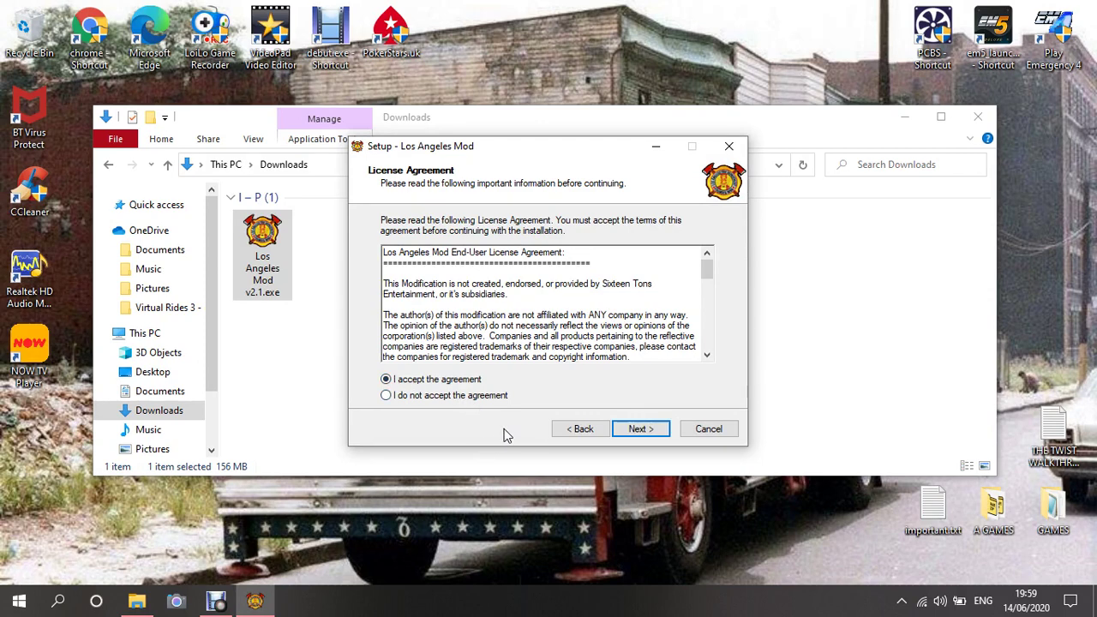
{"action": "left_click", "coordinate": [639, 428]}
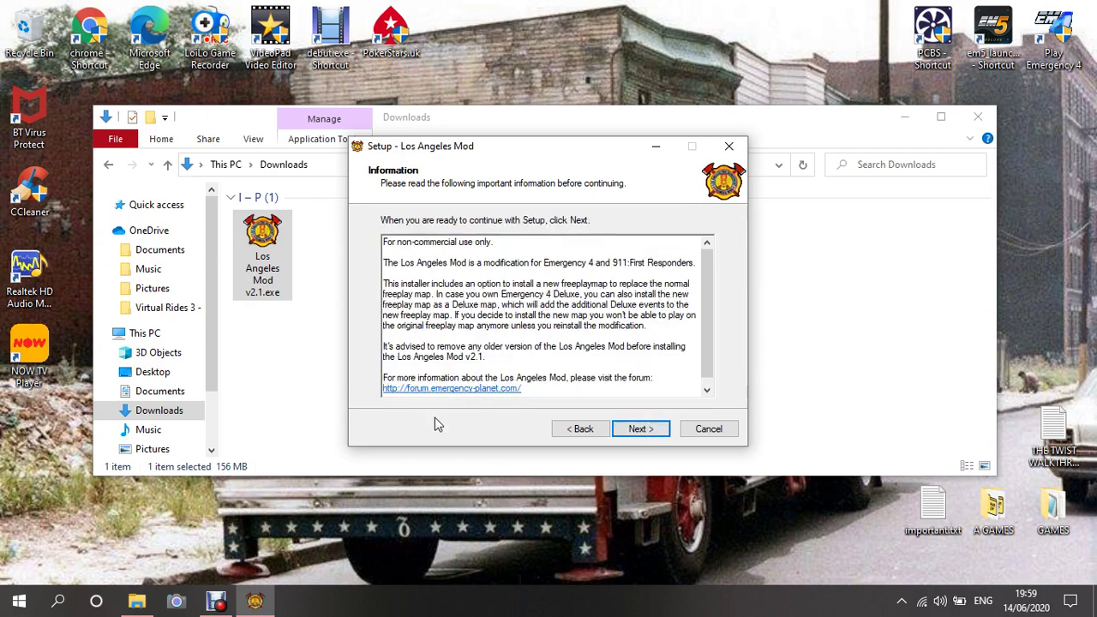
{"action": "key", "text": "Tab"}
{"action": "key", "text": "Tab"}
{"action": "key", "text": "Return"}
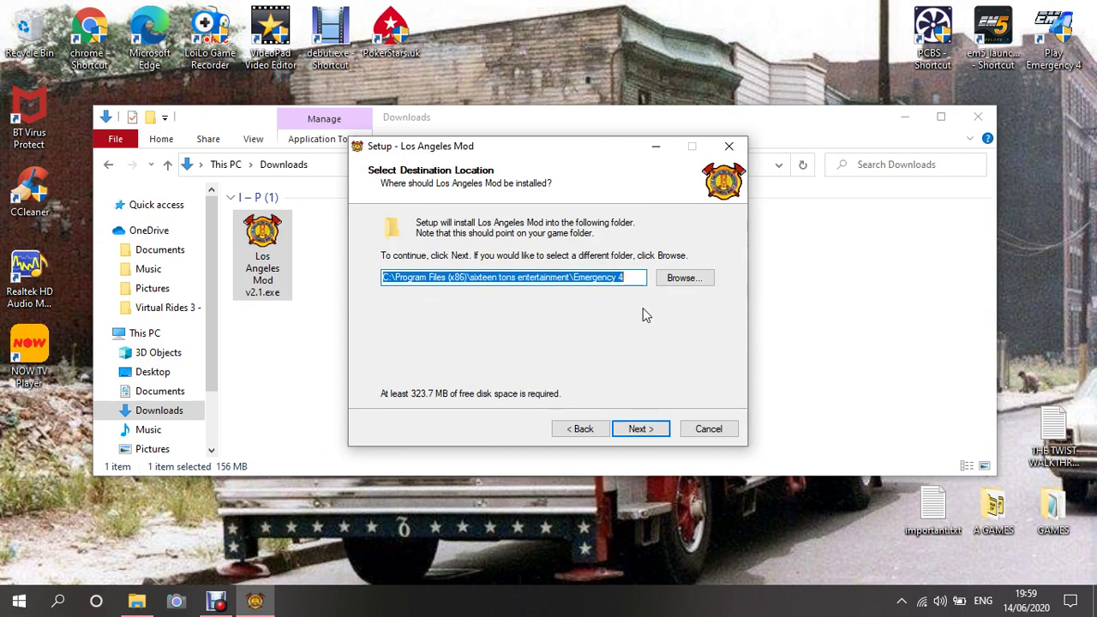
{"action": "left_click", "coordinate": [638, 429]}
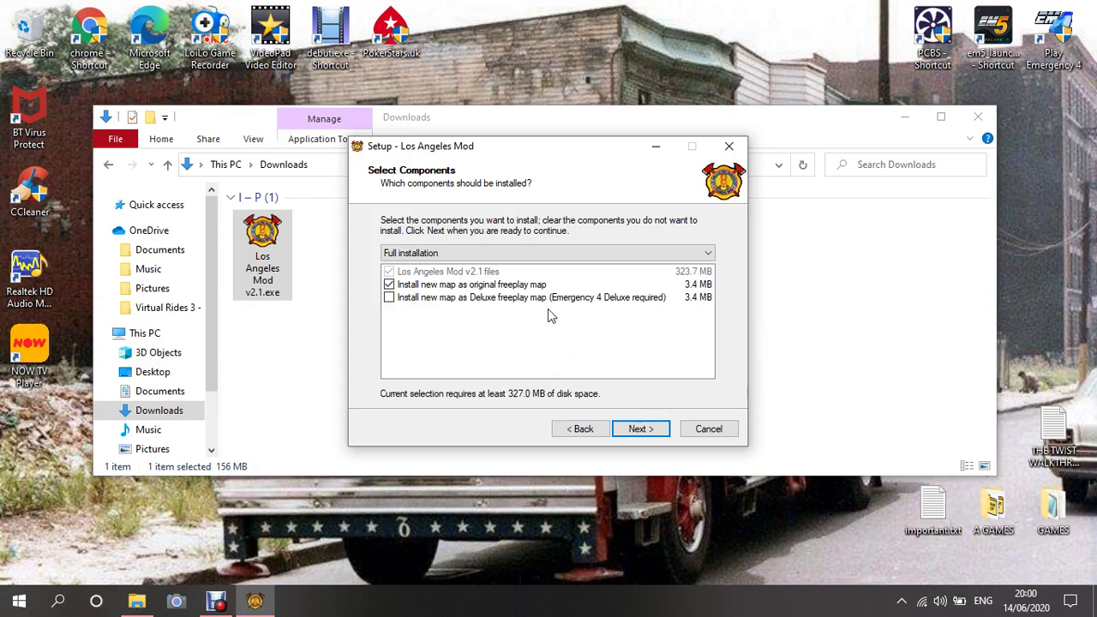
Install the Los Angeles Mod as a Full installation with the new map as original freeplay map and no desktop icon
{"action": "left_click", "coordinate": [653, 434]}
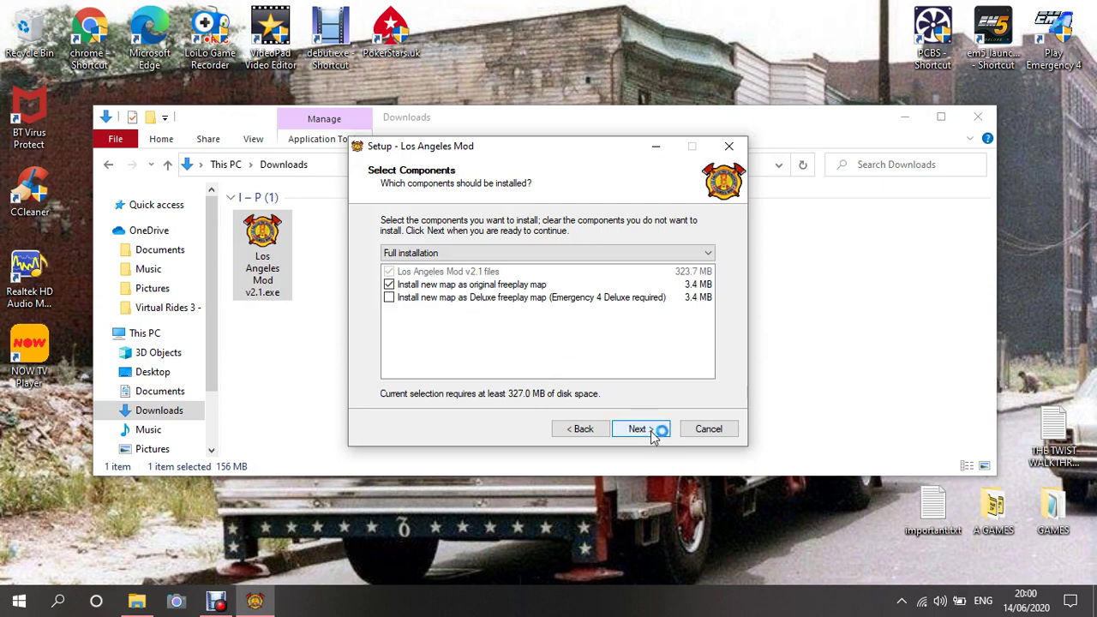
{"action": "left_click", "coordinate": [653, 433]}
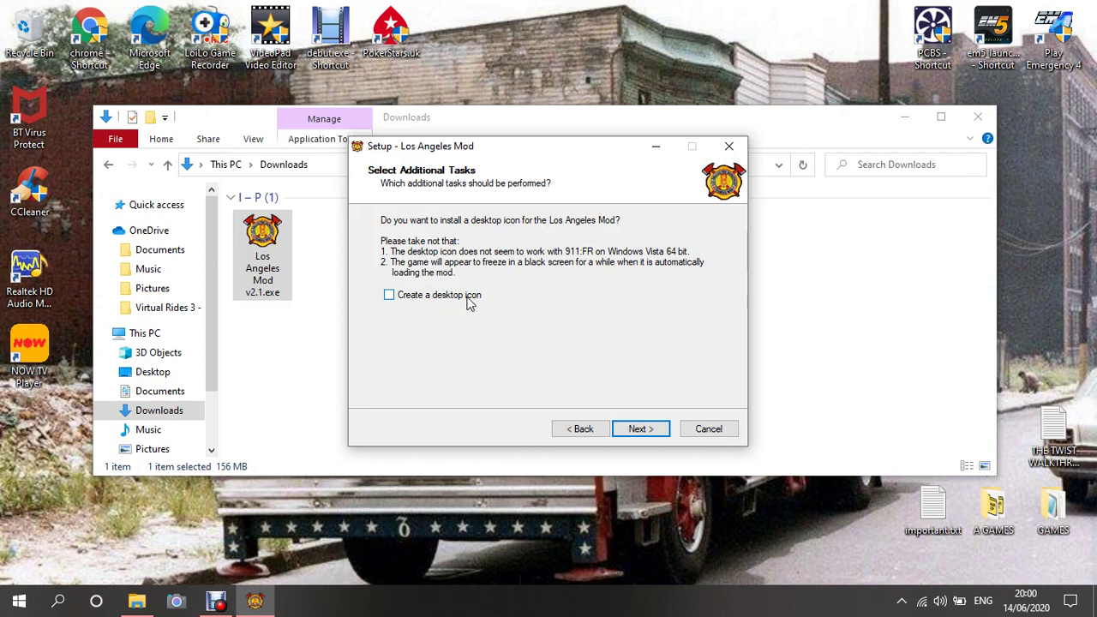
{"action": "left_click", "coordinate": [642, 431]}
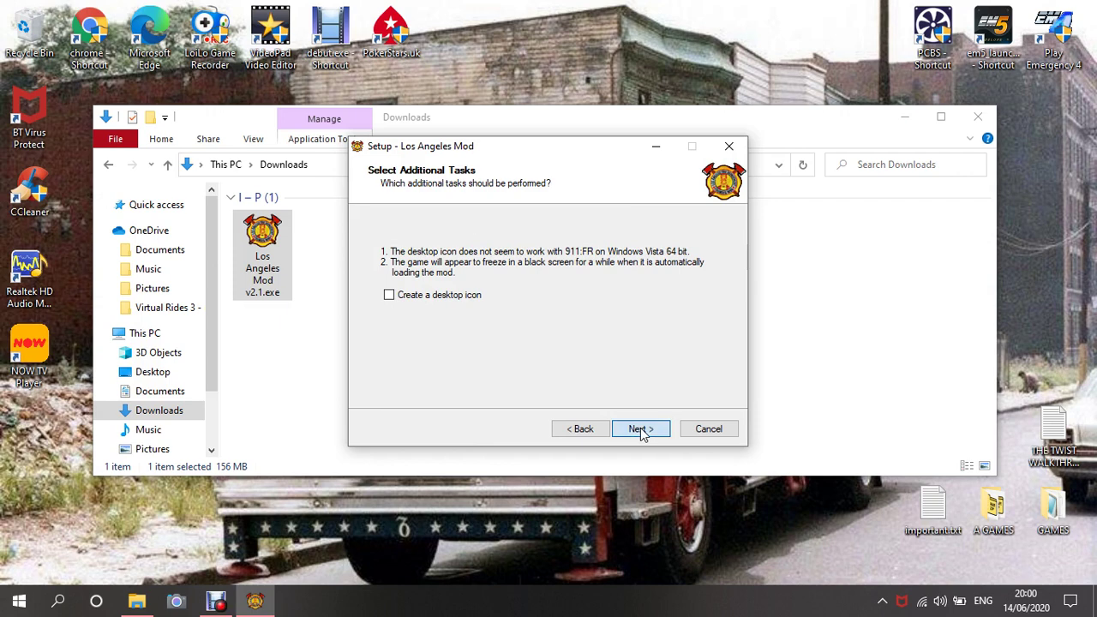
{"action": "left_click", "coordinate": [643, 431]}
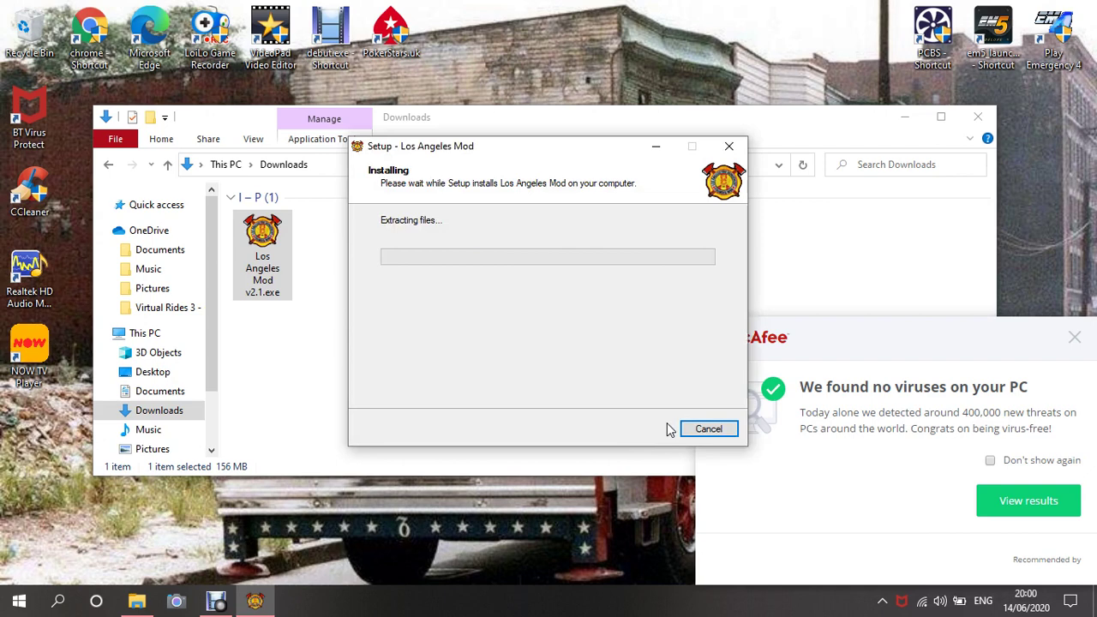
Dismiss the McAfee notification and finish the Los Angeles Mod setup without viewing the manual PDF
{"action": "left_click", "coordinate": [1076, 339]}
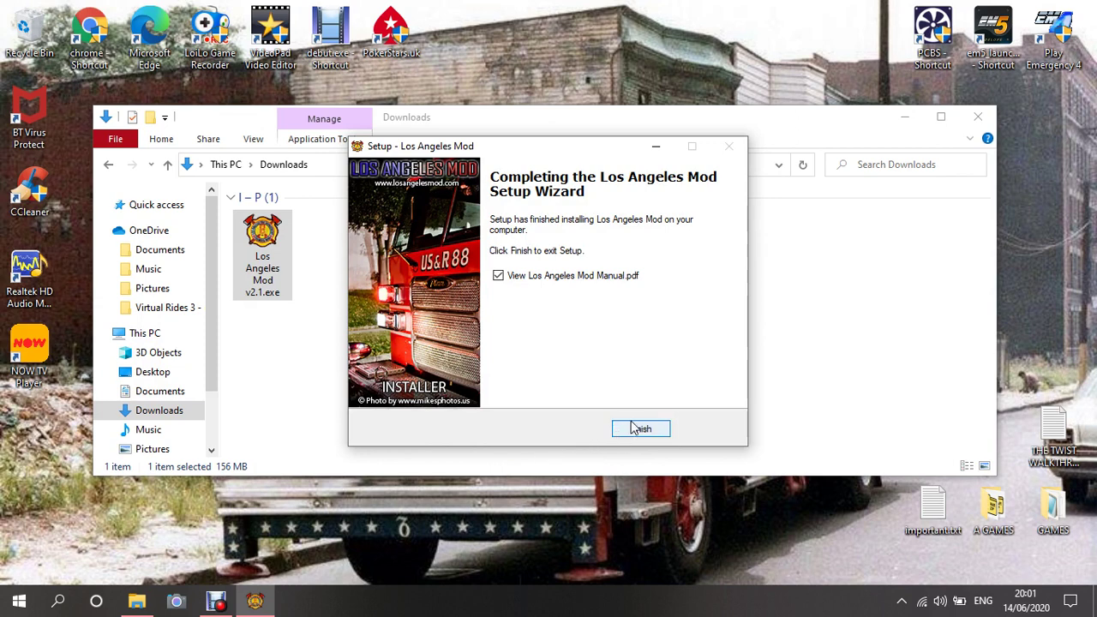
{"action": "left_click", "coordinate": [498, 276]}
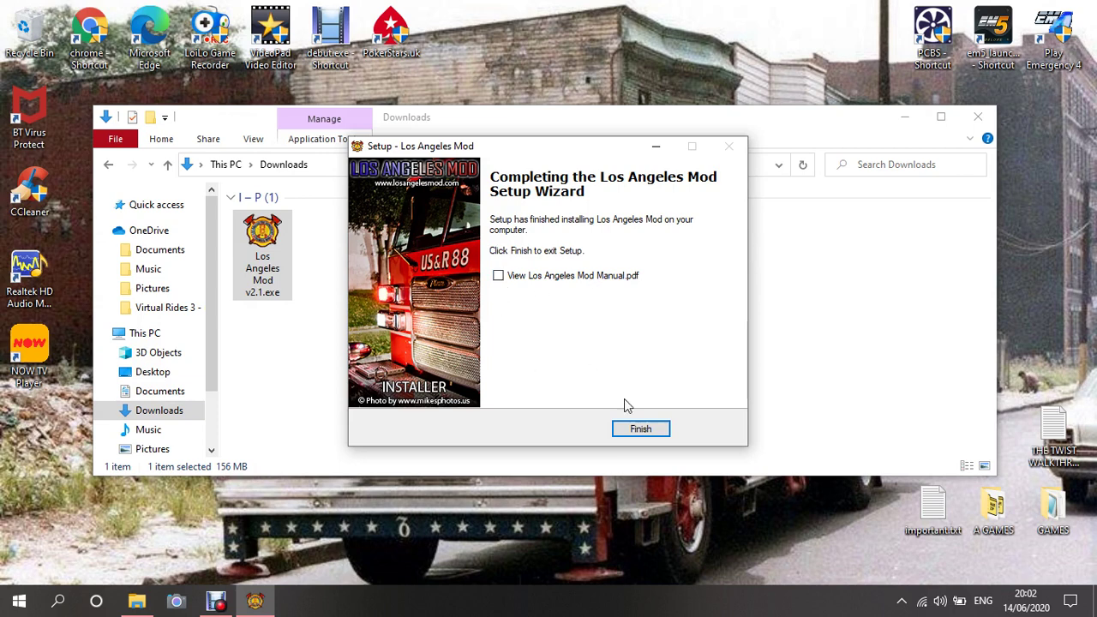
{"action": "left_click", "coordinate": [641, 429]}
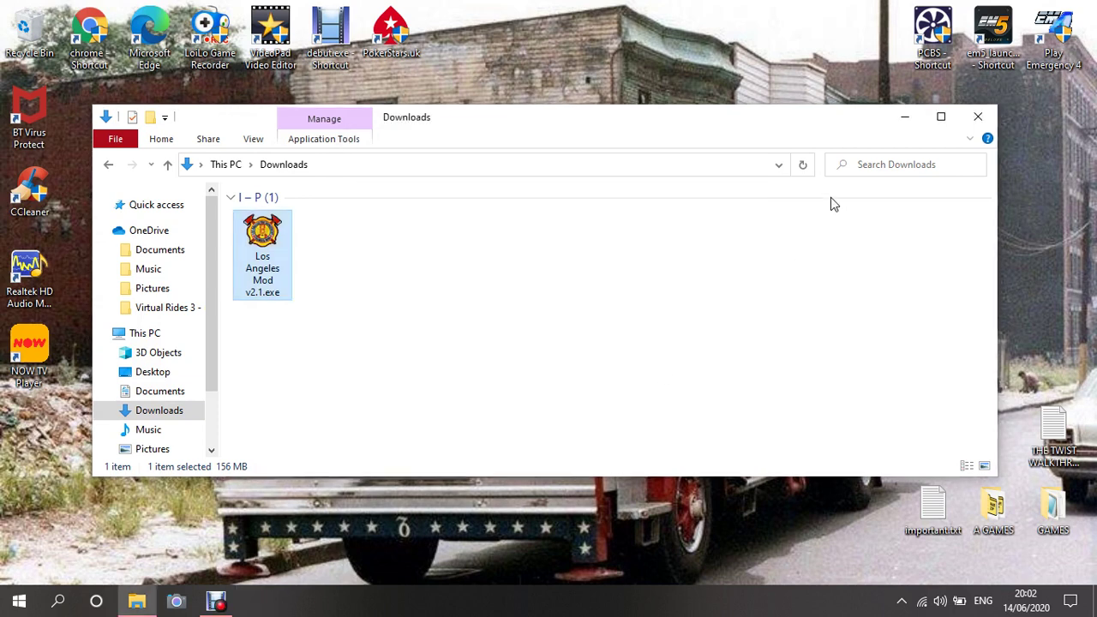
Check whether the Los Angeles Mod is in the Mods folder of the Emergency 4 installation directory, and close that window
{"action": "right_click", "coordinate": [1052, 33]}
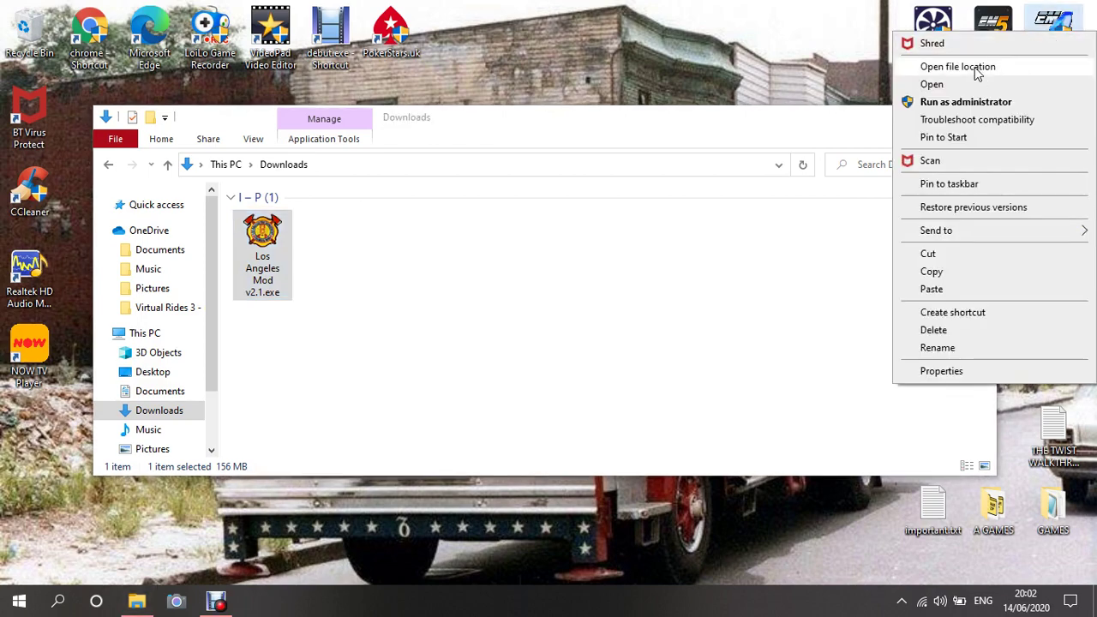
{"action": "left_click", "coordinate": [975, 69]}
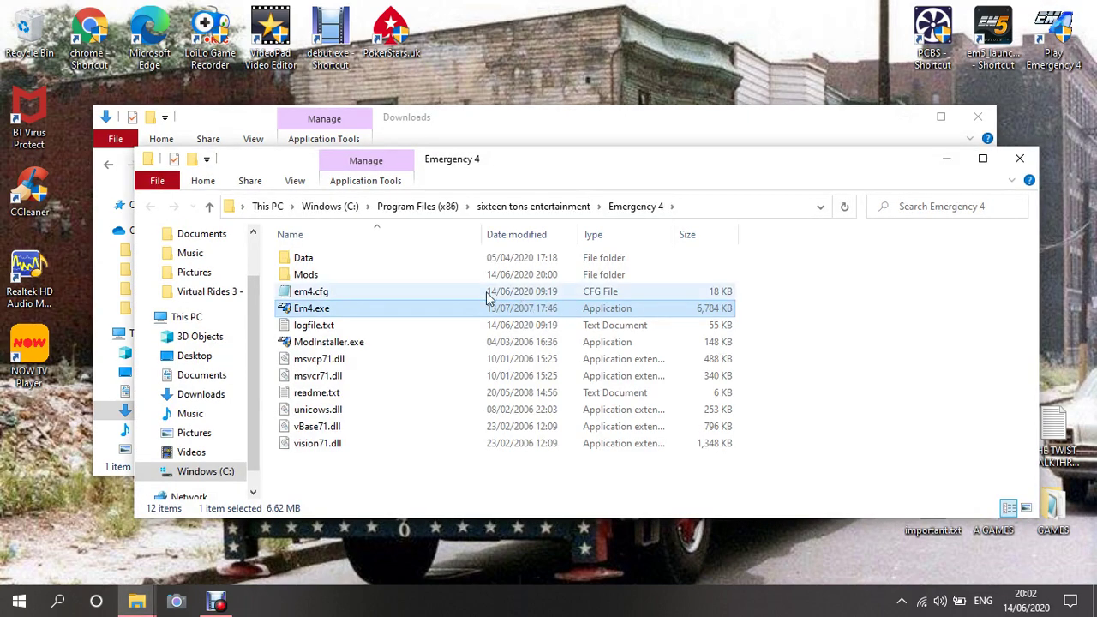
{"action": "left_click", "coordinate": [347, 274]}
{"action": "double_click", "coordinate": [347, 274]}
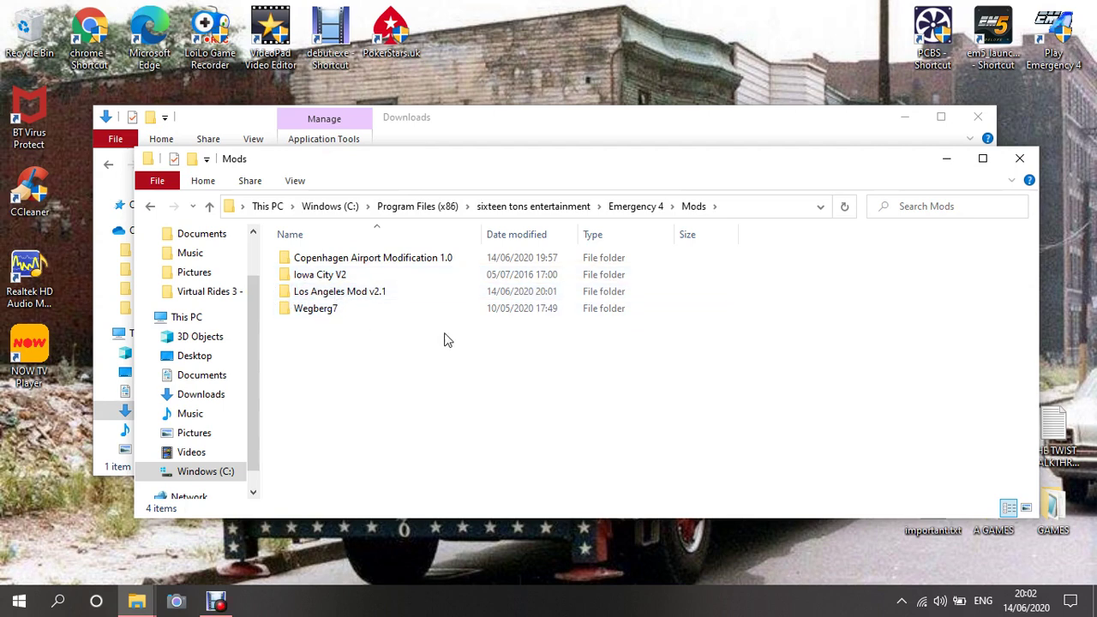
{"action": "left_click", "coordinate": [1024, 166]}
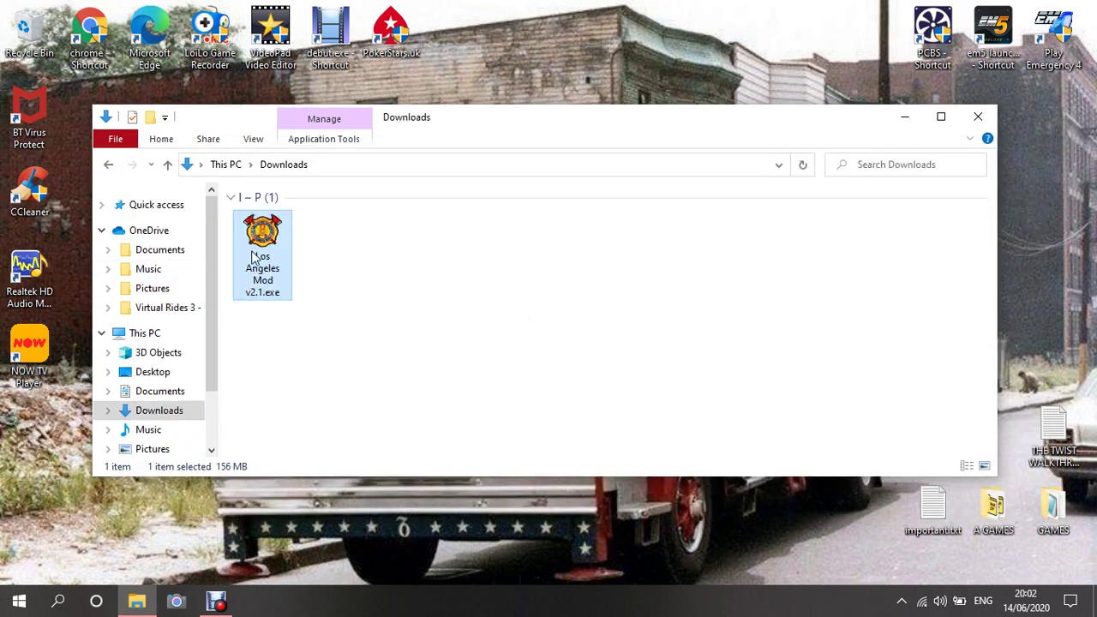
Delete the Los Angeles Mod v2.1.exe installer from Downloads and close the Downloads window
{"action": "right_click", "coordinate": [271, 233]}
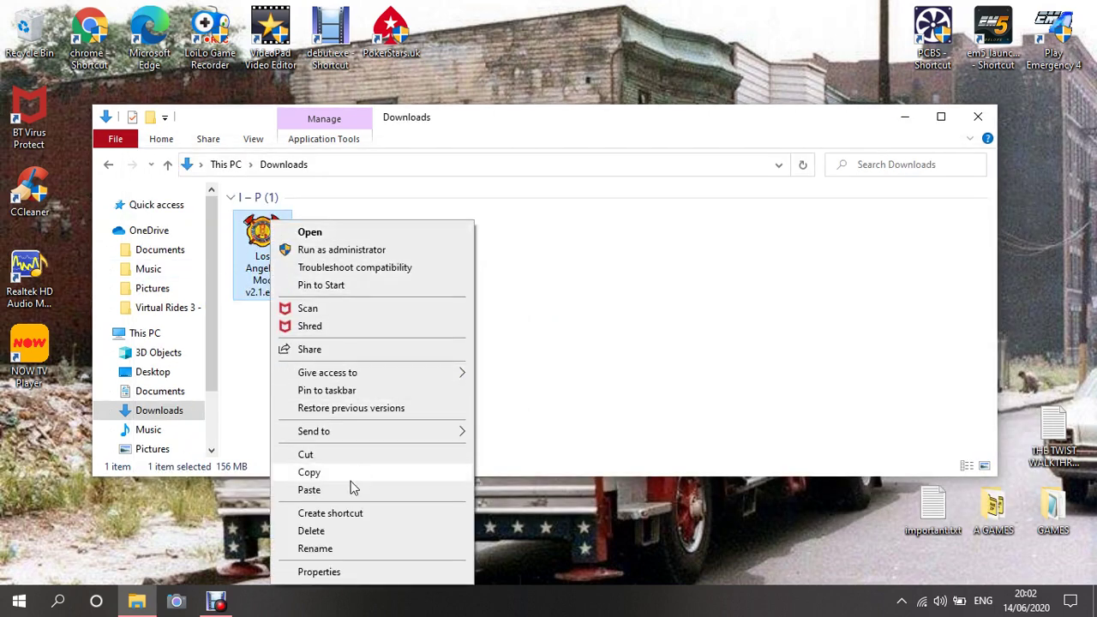
{"action": "left_click", "coordinate": [328, 532]}
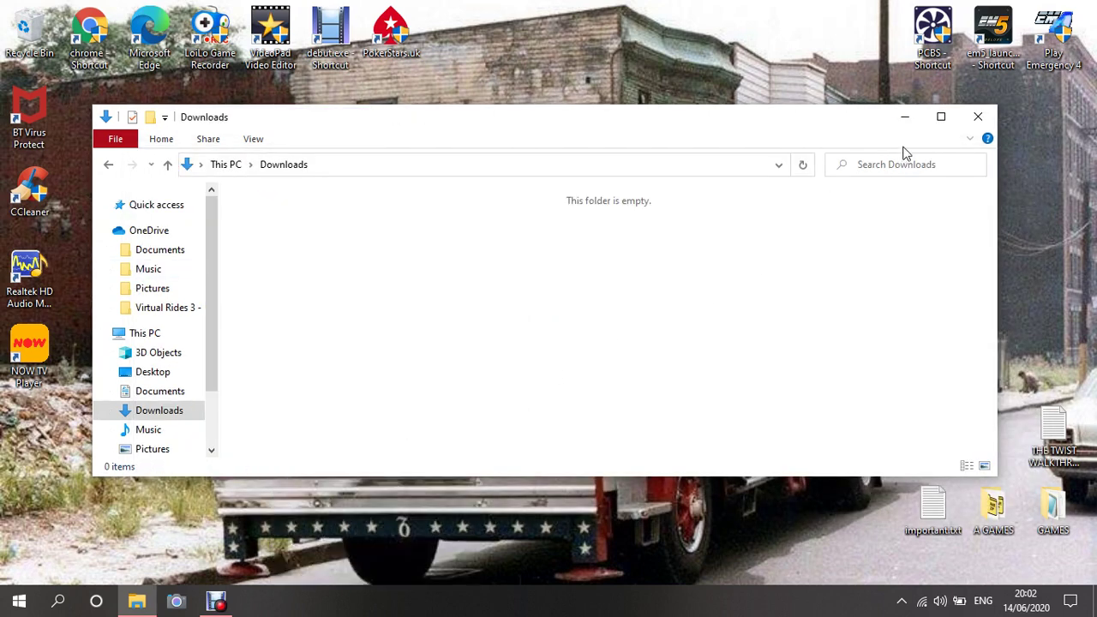
{"action": "left_click", "coordinate": [978, 120]}
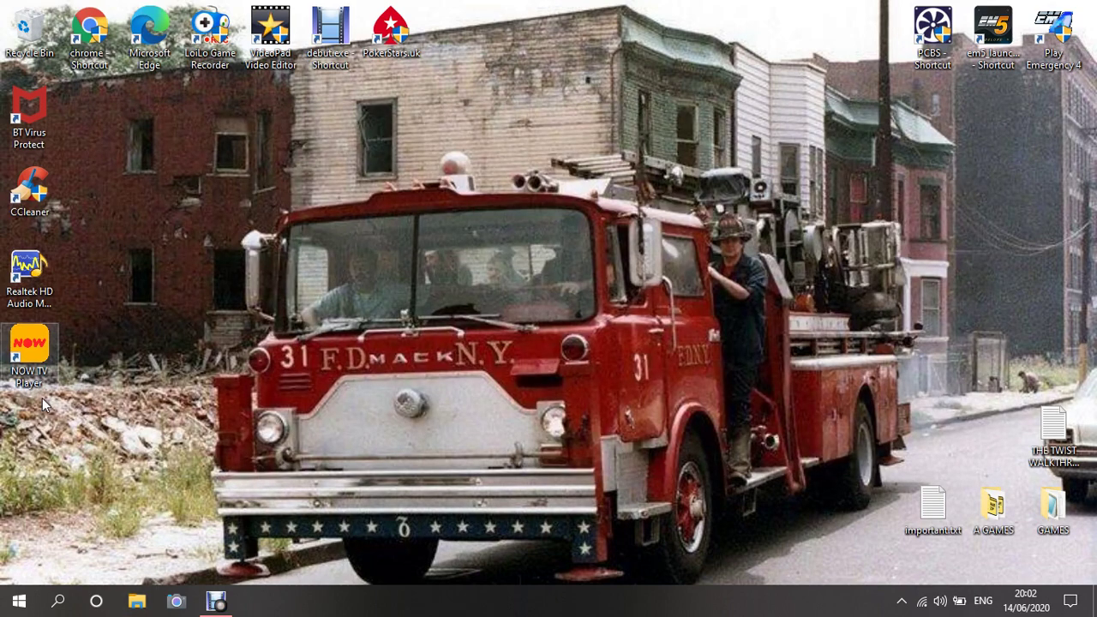
{"action": "left_click", "coordinate": [218, 600]}
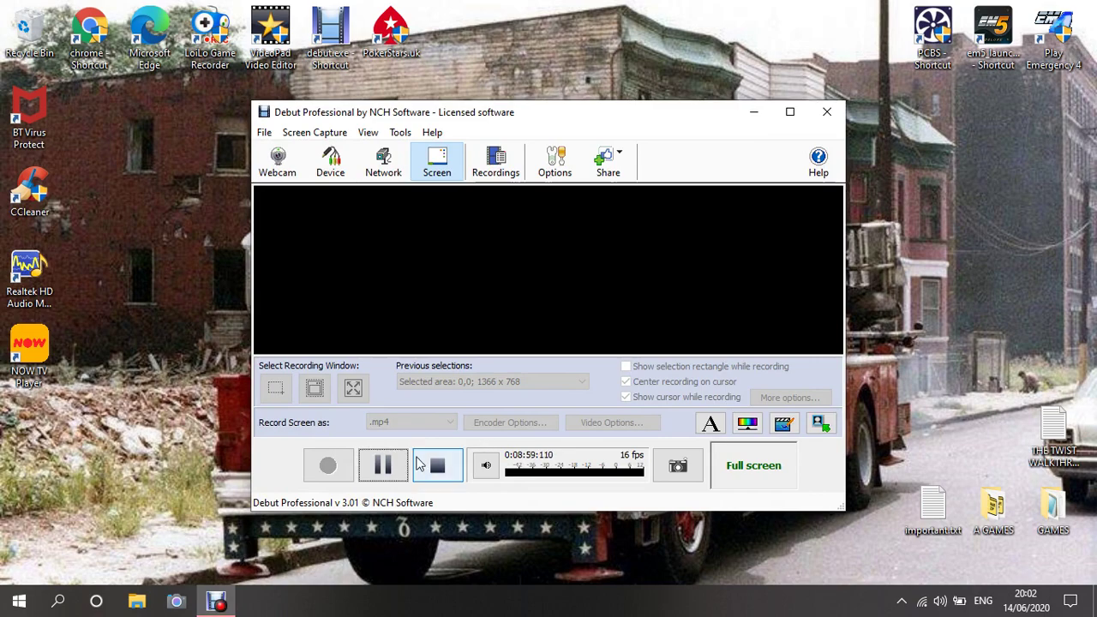